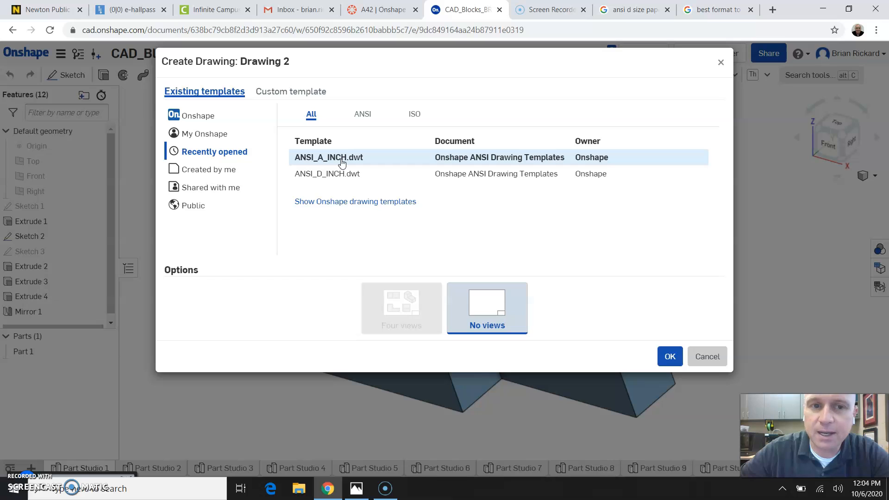
Create a drawing from the ANSI_A_INCH.dwt template with no views.
{"action": "left_click", "coordinate": [336, 165]}
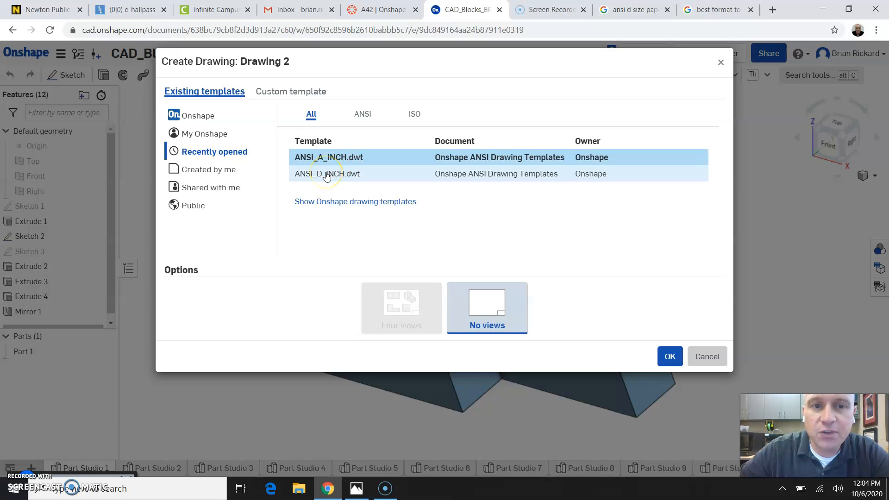
{"action": "left_click", "coordinate": [342, 161]}
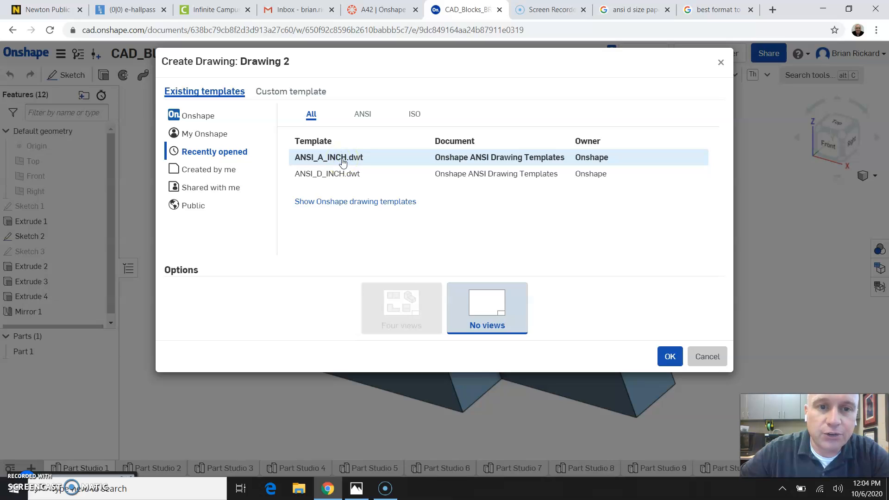
{"action": "left_click", "coordinate": [666, 354]}
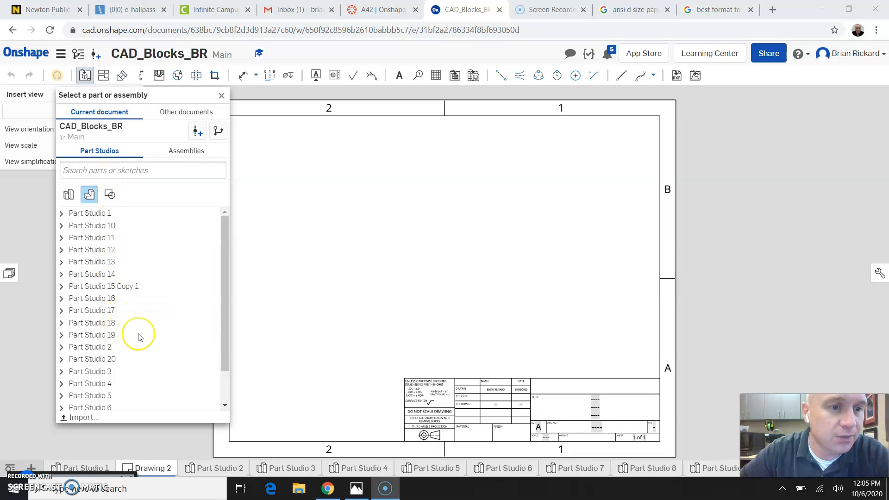
Choose Part 1 from Part Studio 15 Copy 1 as the part for the inserted view.
{"action": "scroll", "coordinate": [139, 336], "scroll_direction": "down", "scroll_amount": 2}
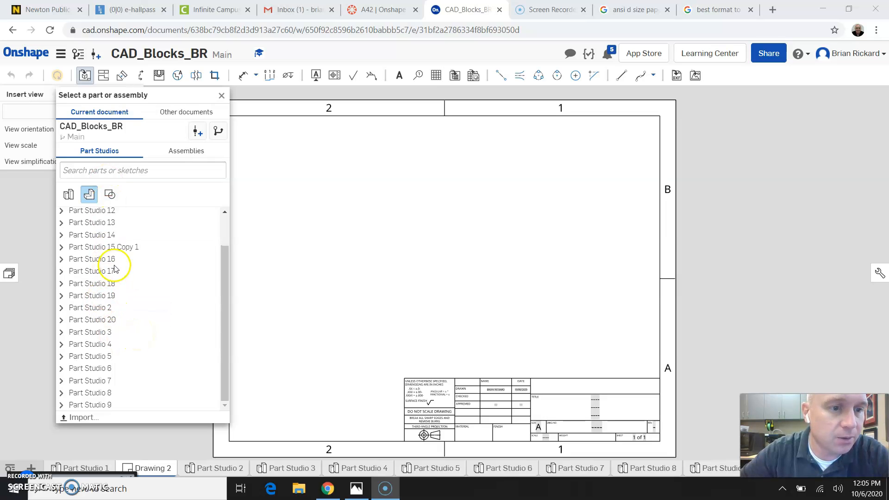
{"action": "left_click", "coordinate": [93, 249]}
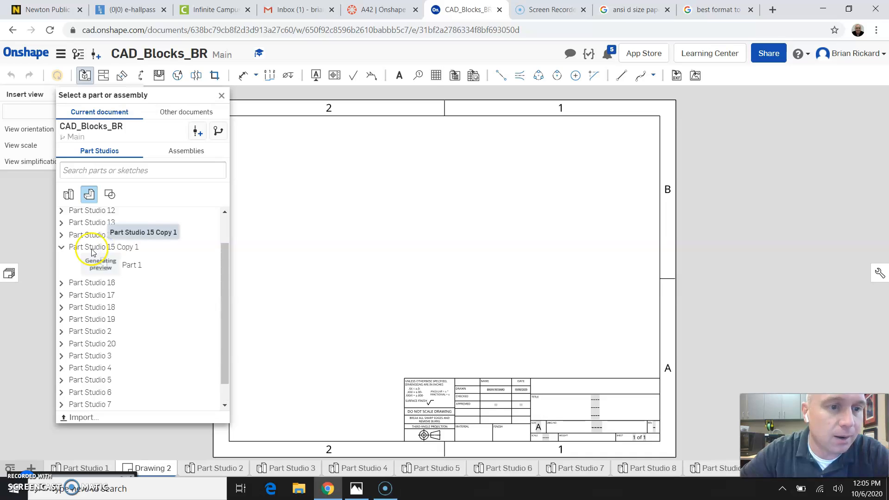
{"action": "left_click", "coordinate": [128, 265]}
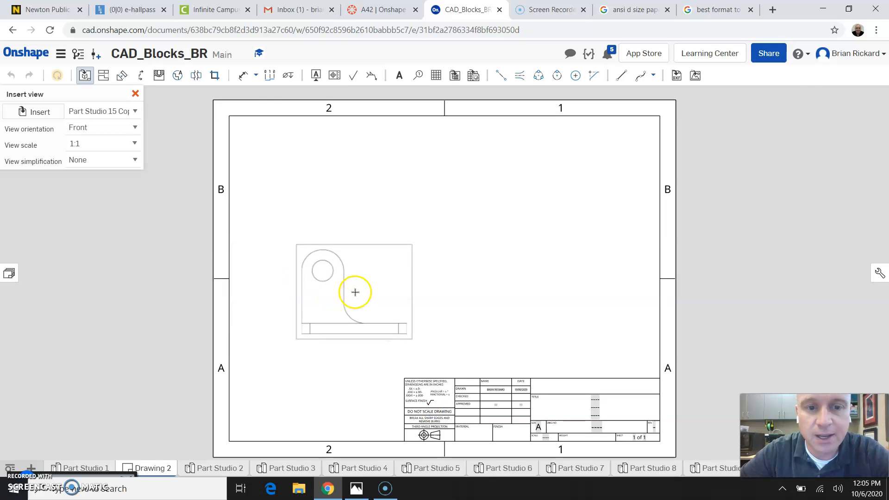
Switch to Photos to examine the block sketches in 20iso_BR.png, and return to the Onshape drawing.
{"action": "left_click", "coordinate": [94, 143]}
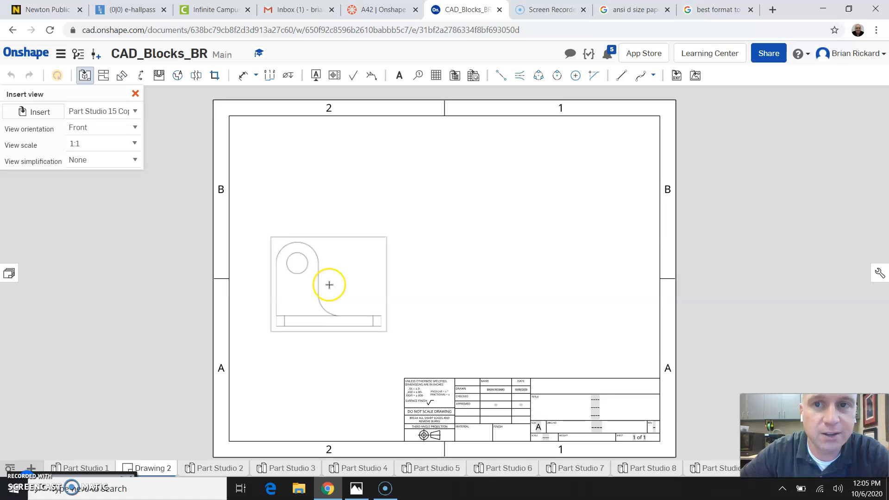
{"action": "left_click", "coordinate": [356, 488]}
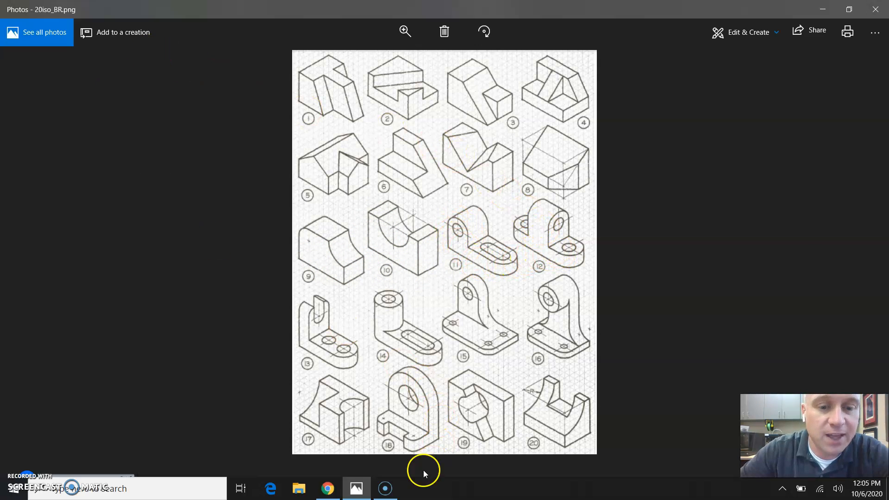
{"action": "left_click", "coordinate": [334, 492]}
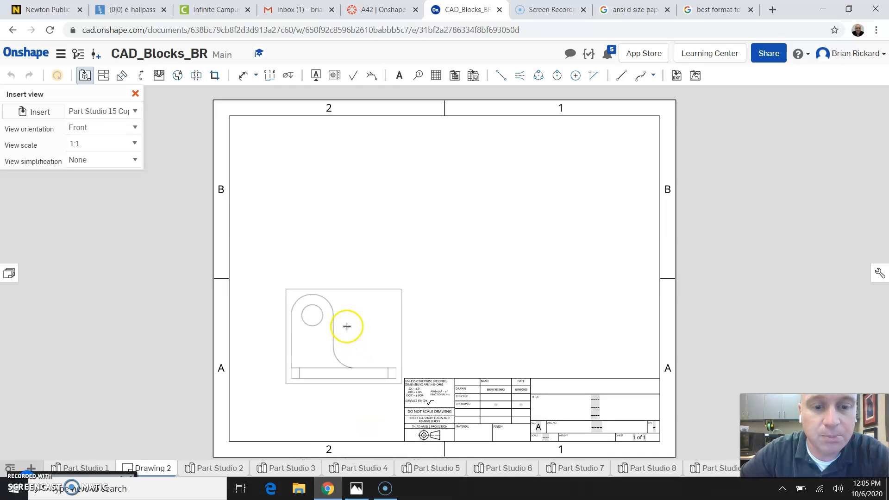
{"action": "left_click", "coordinate": [134, 128]}
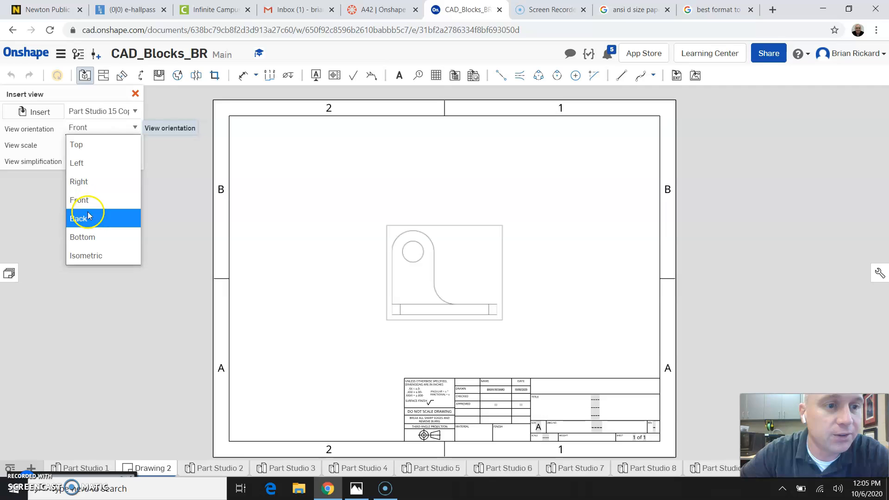
{"action": "left_click", "coordinate": [88, 187]}
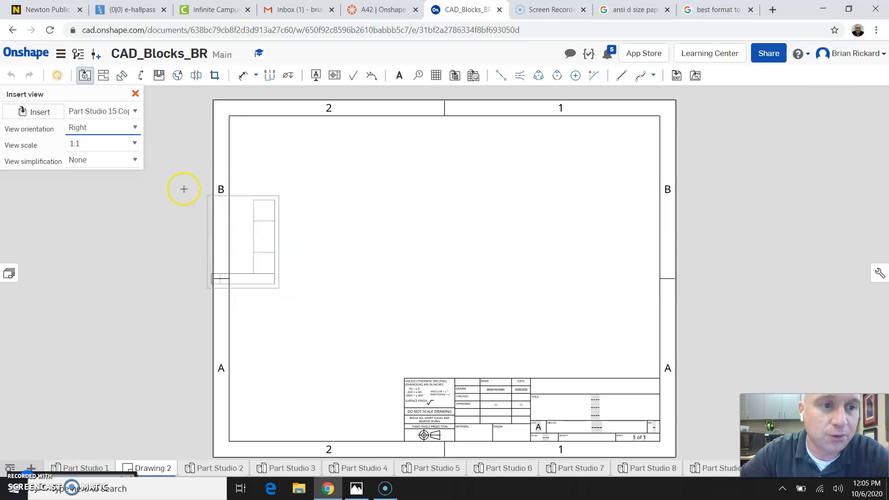
{"action": "left_click", "coordinate": [138, 134]}
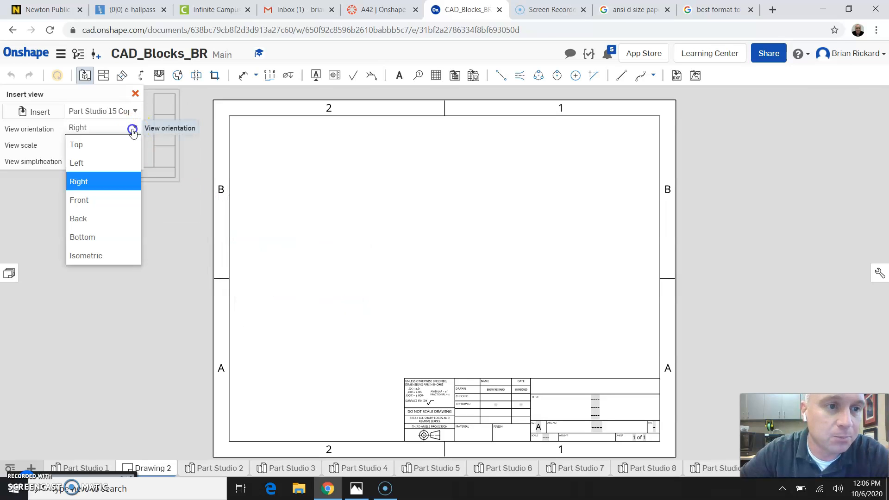
{"action": "left_click", "coordinate": [120, 194]}
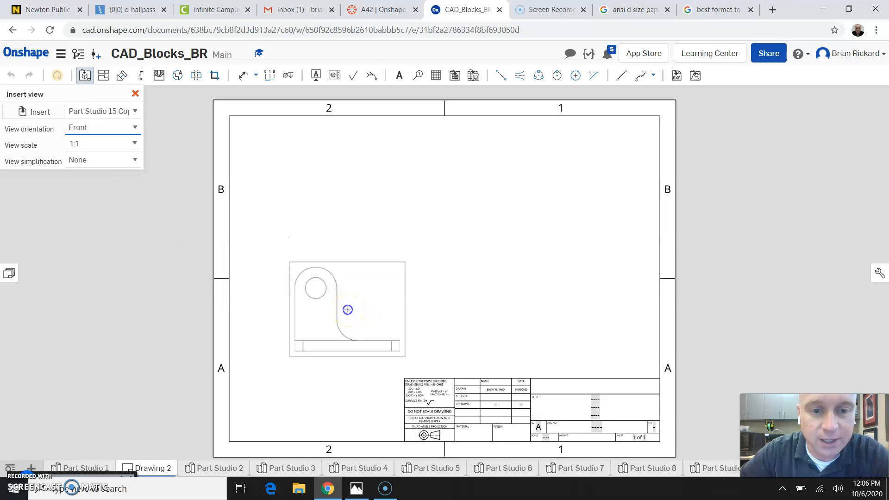
Place the 1:1 Front view in the lower-left area of the sheet and its projected top view directly above.
{"action": "left_click", "coordinate": [348, 310]}
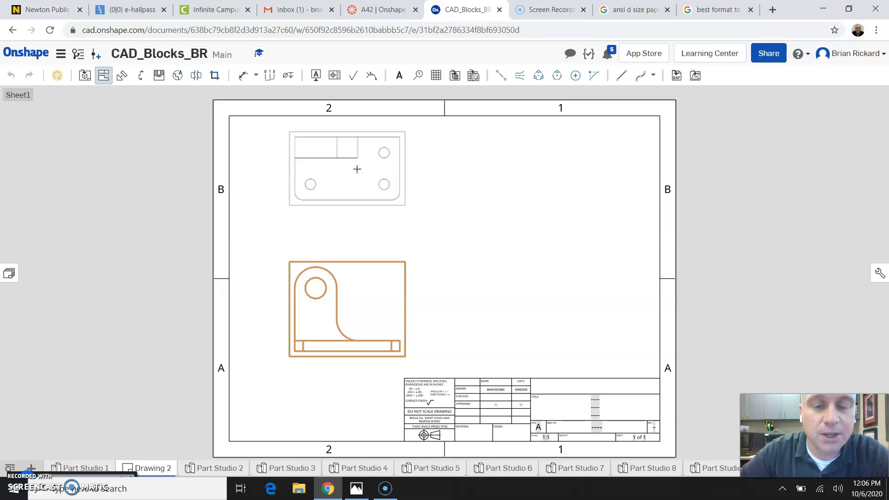
{"action": "left_click", "coordinate": [357, 169]}
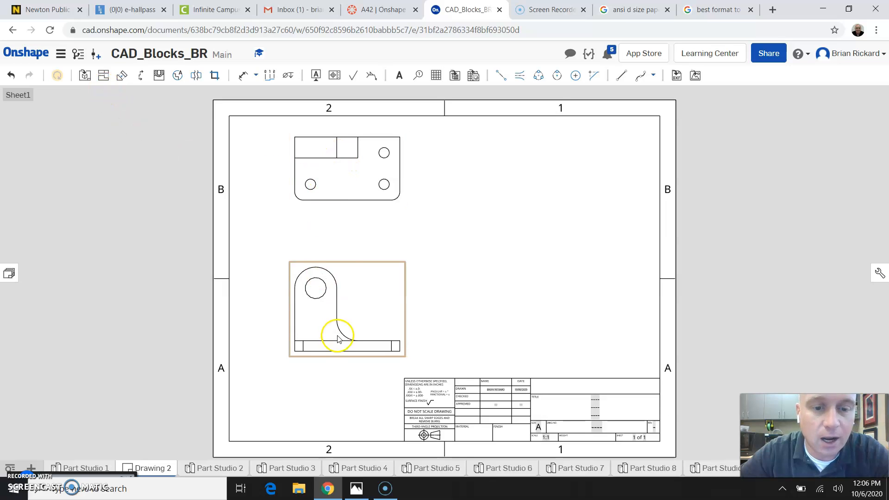
Project a right-side view from the front view and place it level with it, above the title block.
{"action": "left_click", "coordinate": [104, 76]}
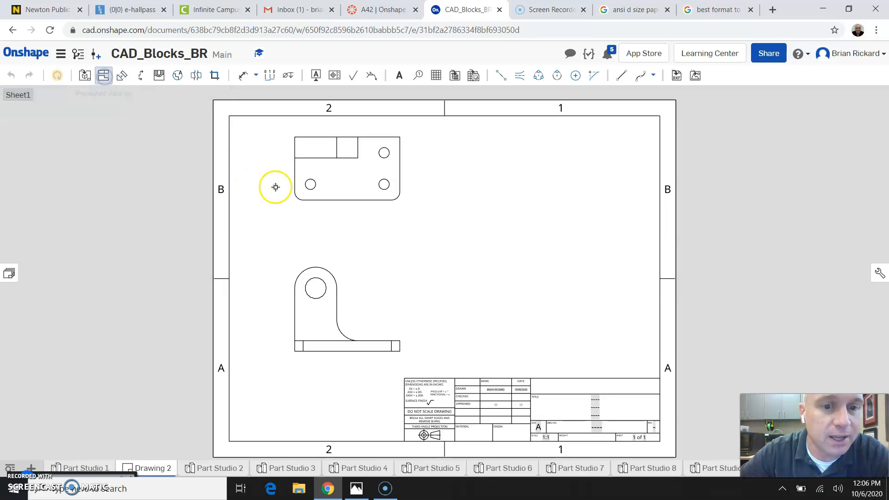
{"action": "left_click", "coordinate": [359, 299]}
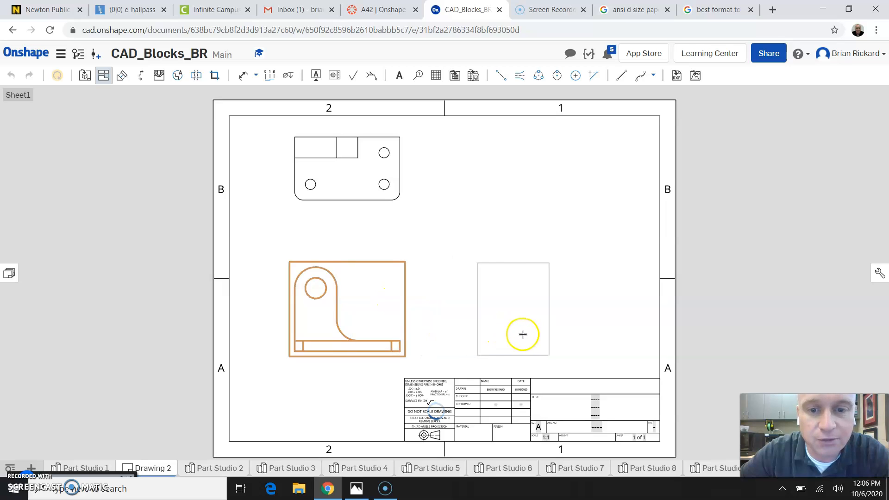
{"action": "left_click", "coordinate": [534, 335]}
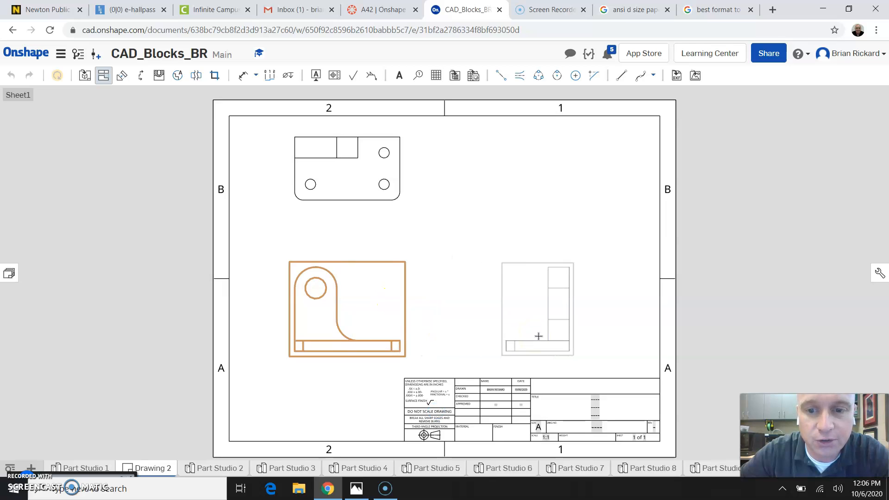
{"action": "left_click", "coordinate": [539, 336]}
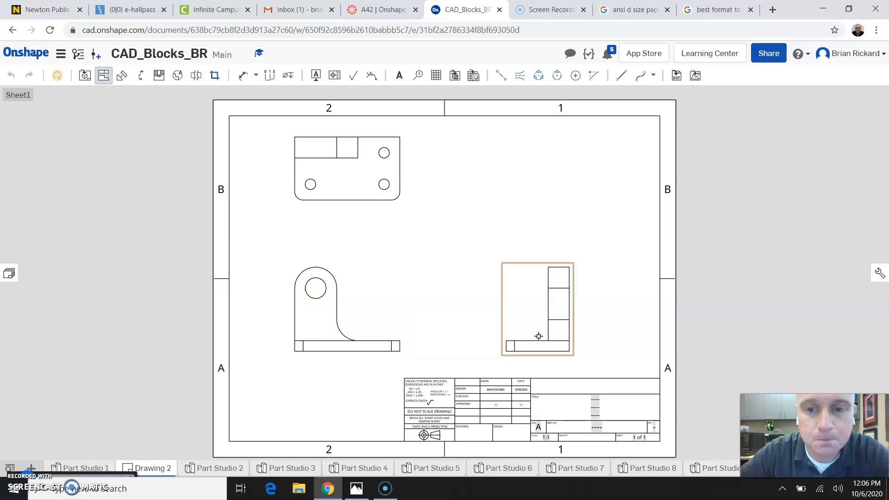
Project an isometric view diagonally from the front view into the sheet's upper-right area and finish projecting views.
{"action": "left_click", "coordinate": [341, 287]}
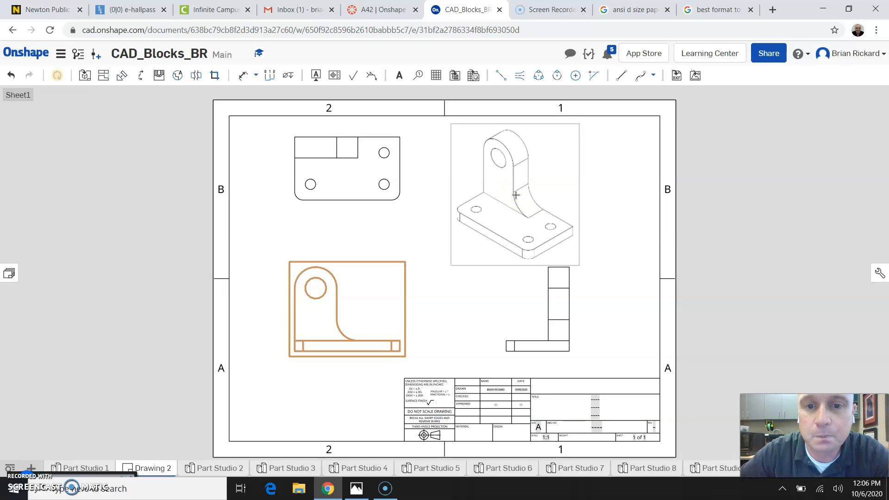
{"action": "left_click", "coordinate": [601, 212]}
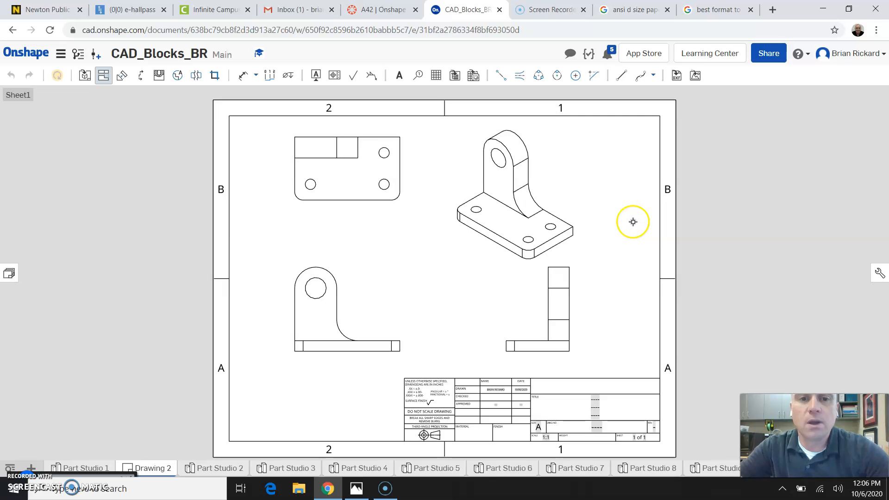
{"action": "key", "text": "Escape"}
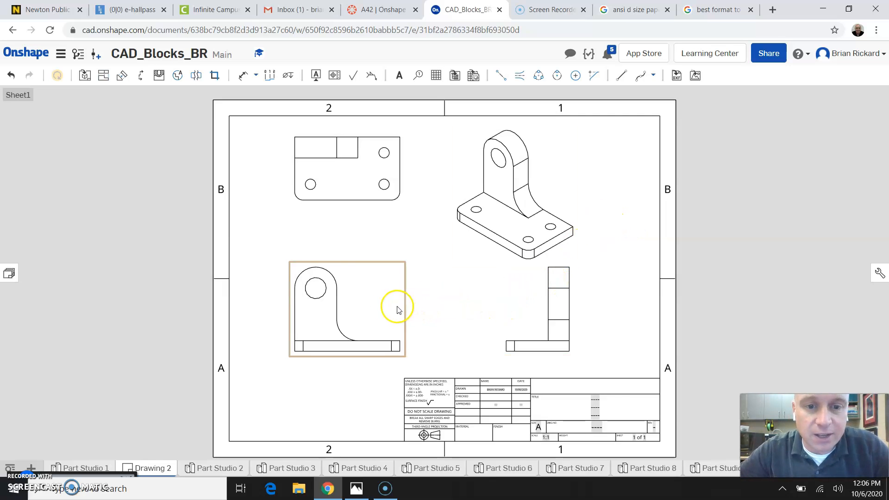
Move the isometric view slightly up and to the right, clear of the right-side view.
{"action": "scroll", "coordinate": [255, 288], "scroll_direction": "down", "scroll_amount": 1}
{"action": "scroll", "coordinate": [254, 288], "scroll_direction": "up", "scroll_amount": 3}
{"action": "mouse_move", "coordinate": [331, 295]}
{"action": "left_mouse_down"}
{"action": "mouse_move", "coordinate": [449, 285]}
{"action": "mouse_move", "coordinate": [440, 285]}
{"action": "mouse_move", "coordinate": [489, 294]}
{"action": "mouse_move", "coordinate": [484, 248]}
{"action": "mouse_move", "coordinate": [476, 312]}
{"action": "mouse_move", "coordinate": [463, 318]}
{"action": "left_mouse_up"}
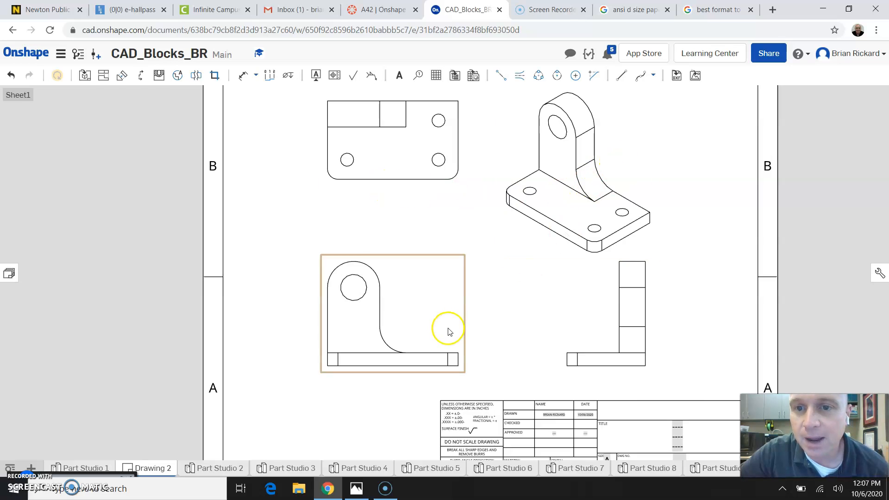
{"action": "scroll", "coordinate": [448, 332], "scroll_direction": "down", "scroll_amount": 3}
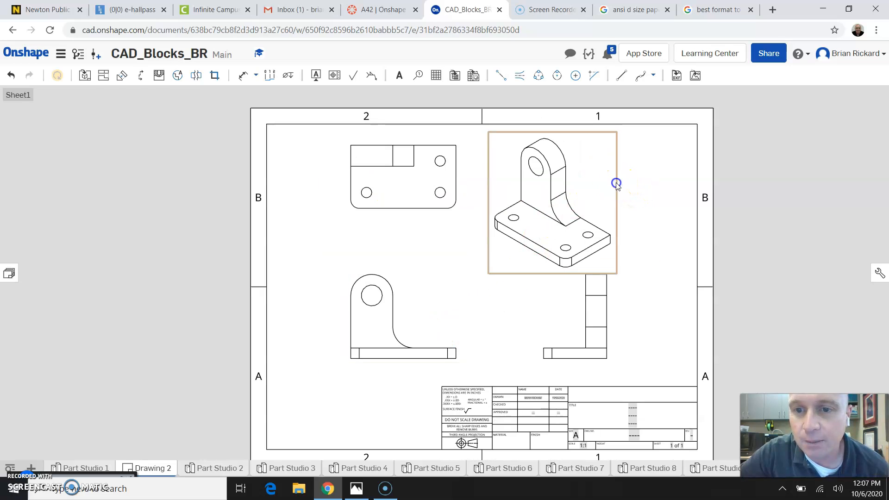
{"action": "left_click_drag", "start_coordinate": [617, 183], "coordinate": [625, 176]}
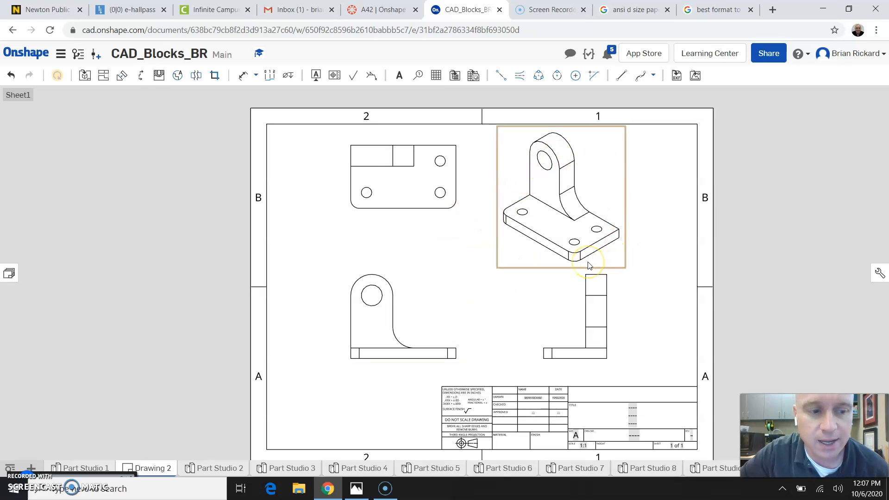
Display the isometric view as shaded.
{"action": "right_click", "coordinate": [535, 263]}
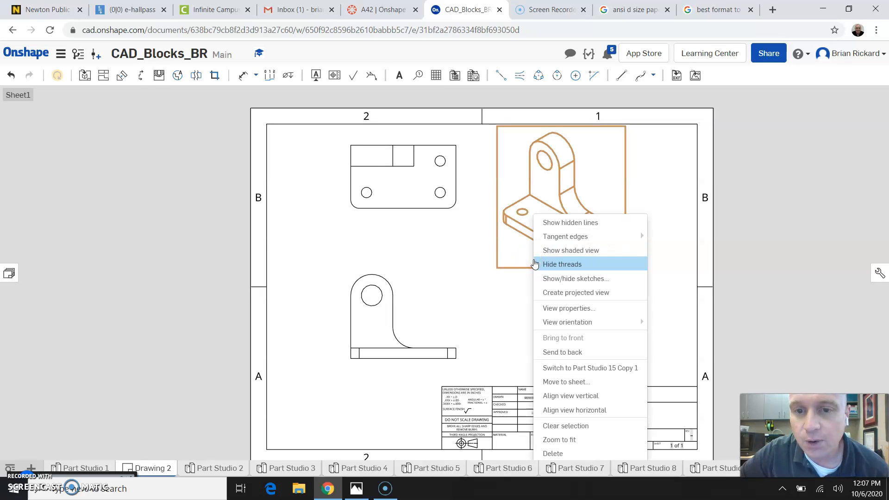
{"action": "left_click", "coordinate": [536, 256]}
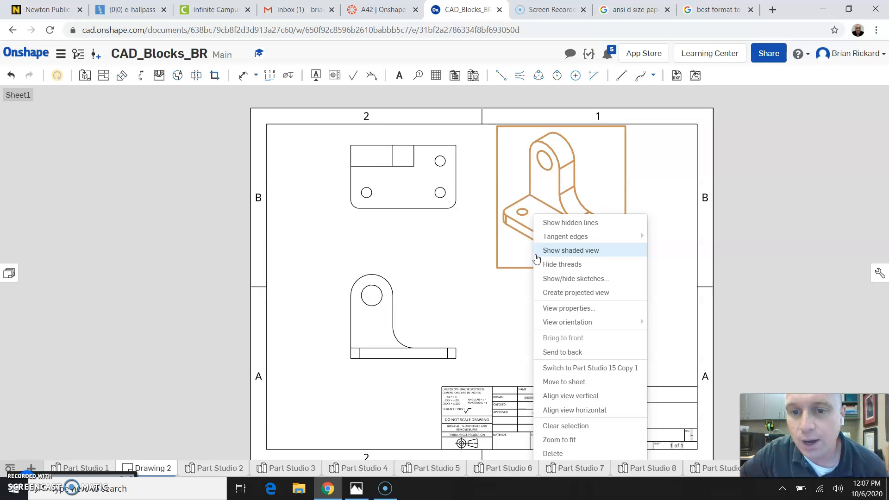
{"action": "left_click", "coordinate": [554, 252]}
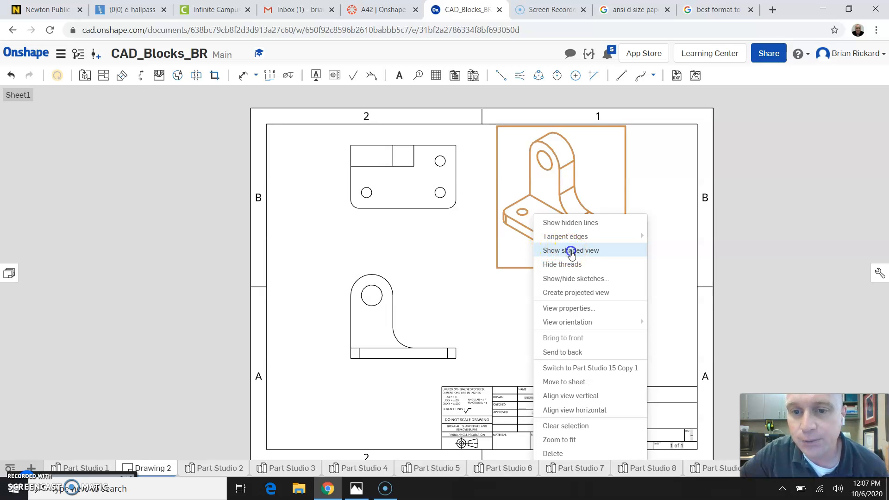
{"action": "left_click", "coordinate": [571, 250]}
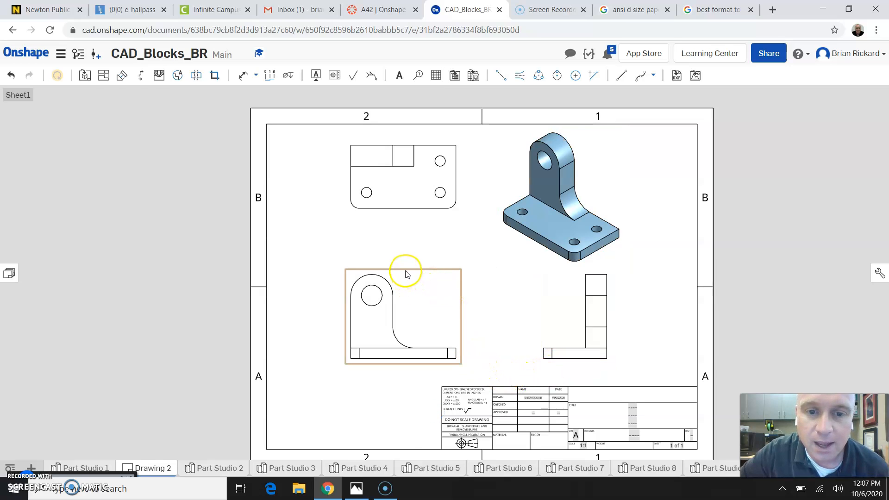
Show hidden lines in the front view and the top view.
{"action": "right_click", "coordinate": [406, 273]}
{"action": "left_click", "coordinate": [426, 255]}
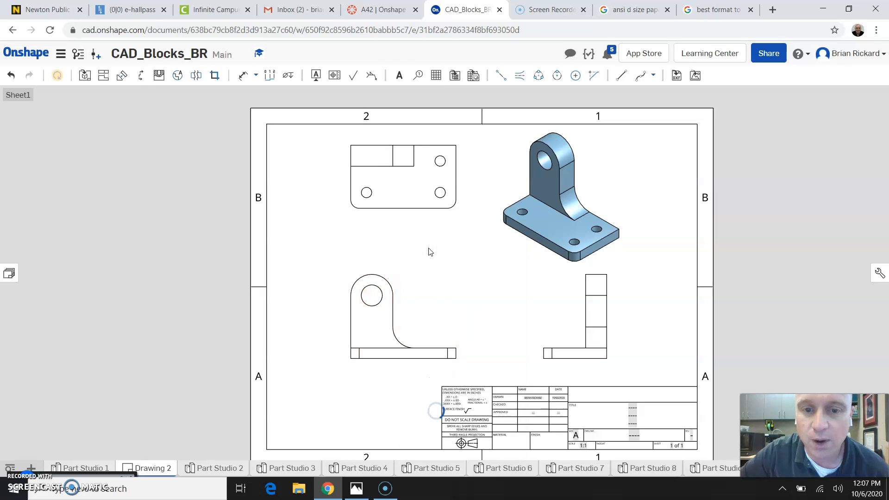
{"action": "right_click", "coordinate": [418, 197]}
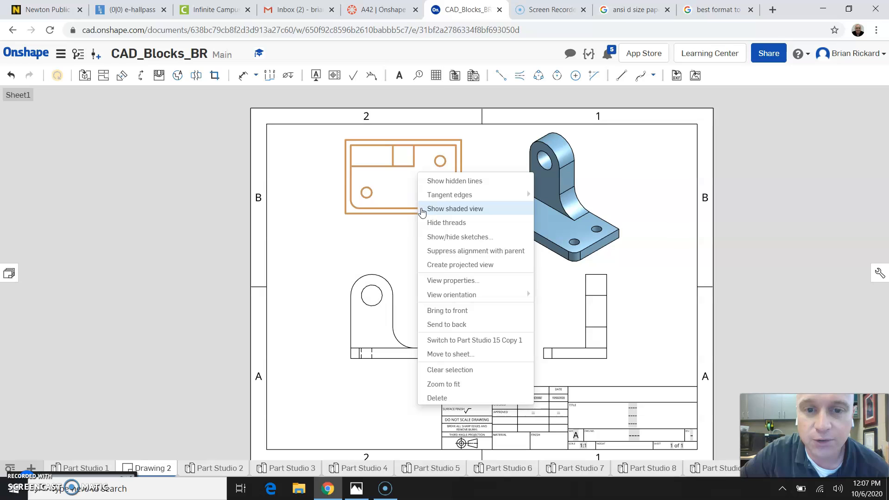
{"action": "left_click", "coordinate": [440, 182]}
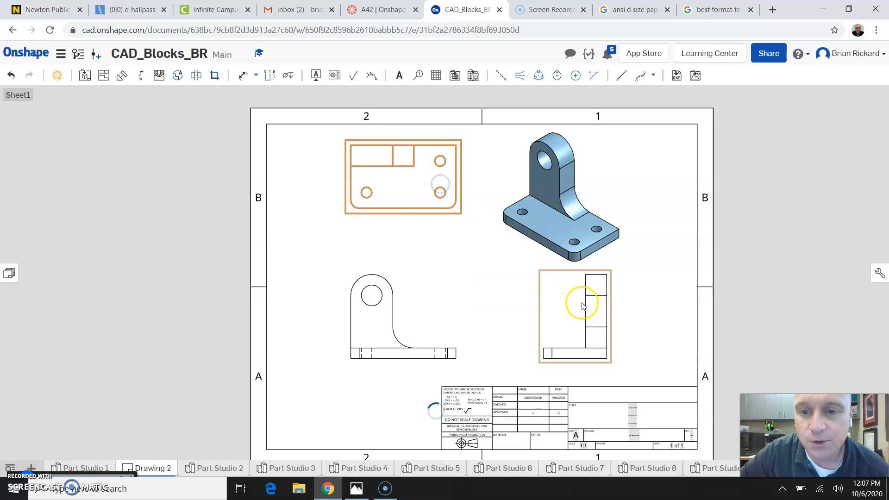
Show hidden lines in the right-side view and clear the selection.
{"action": "right_click", "coordinate": [599, 309]}
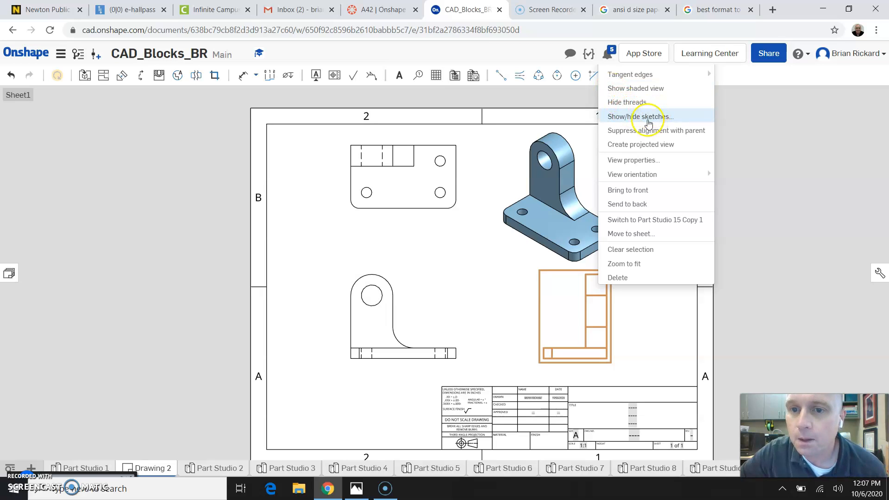
{"action": "right_click", "coordinate": [582, 311]}
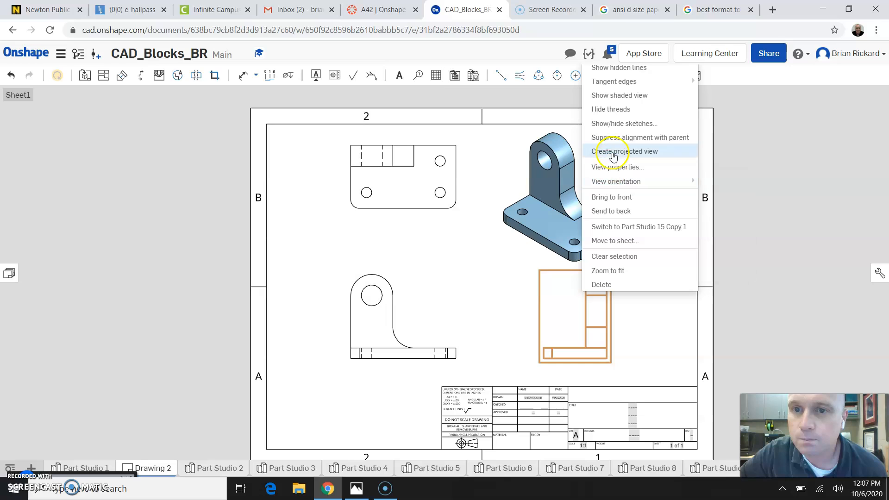
{"action": "left_click", "coordinate": [617, 73]}
{"action": "left_click", "coordinate": [385, 287]}
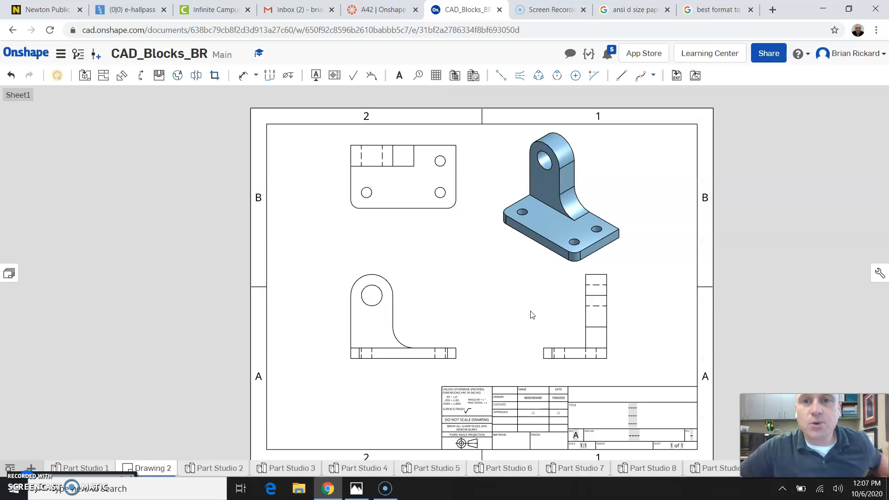
Add center marks to the three base holes in the top view and to the large hole in the front view.
{"action": "left_click", "coordinate": [574, 77]}
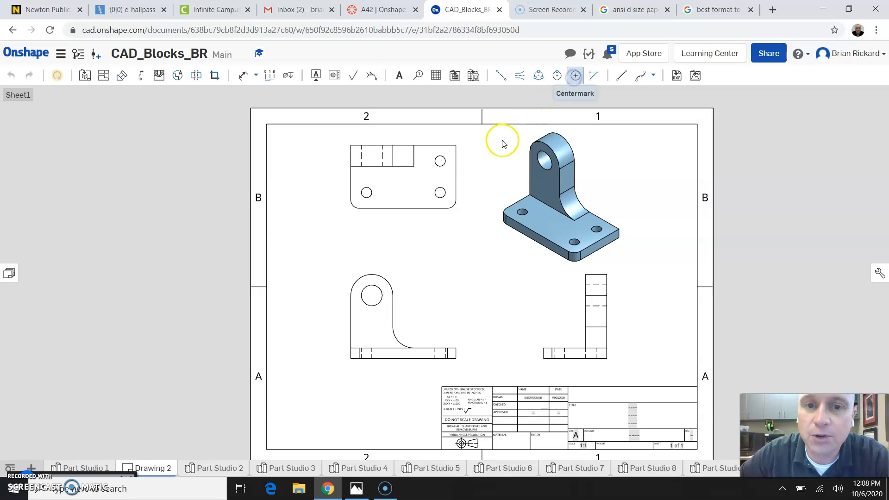
{"action": "left_click", "coordinate": [442, 169]}
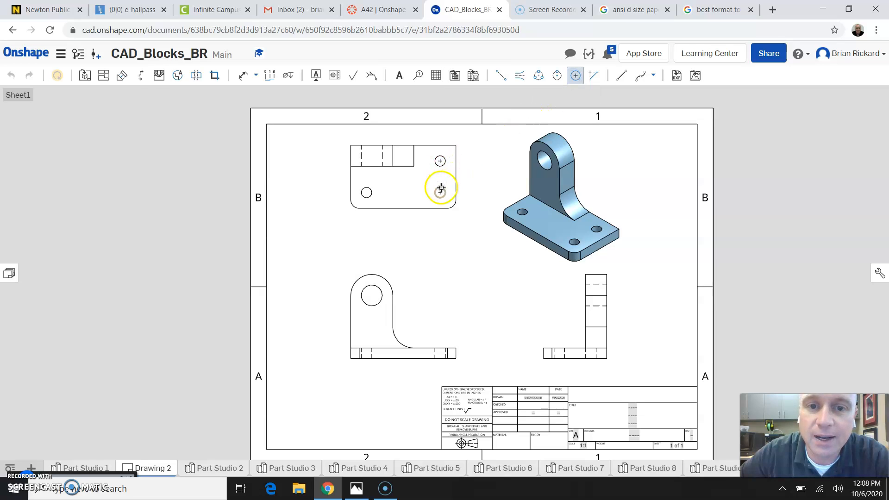
{"action": "left_click", "coordinate": [441, 190]}
{"action": "left_click", "coordinate": [371, 192]}
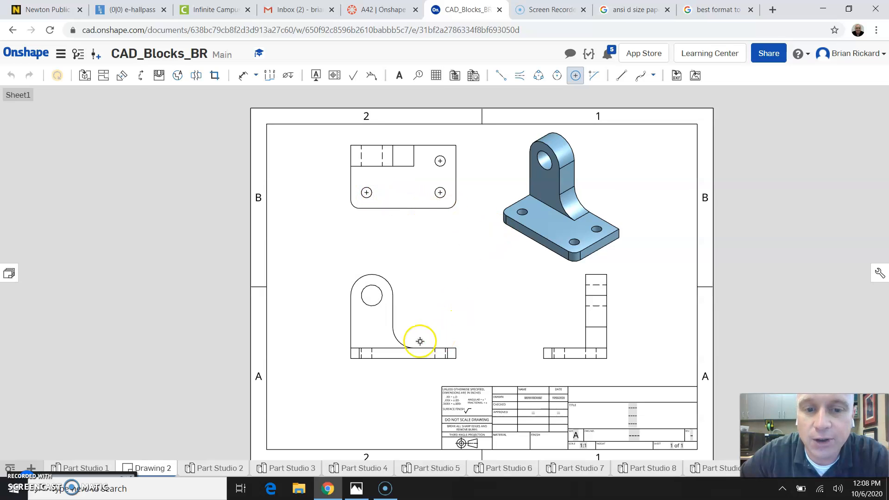
{"action": "left_click", "coordinate": [371, 305]}
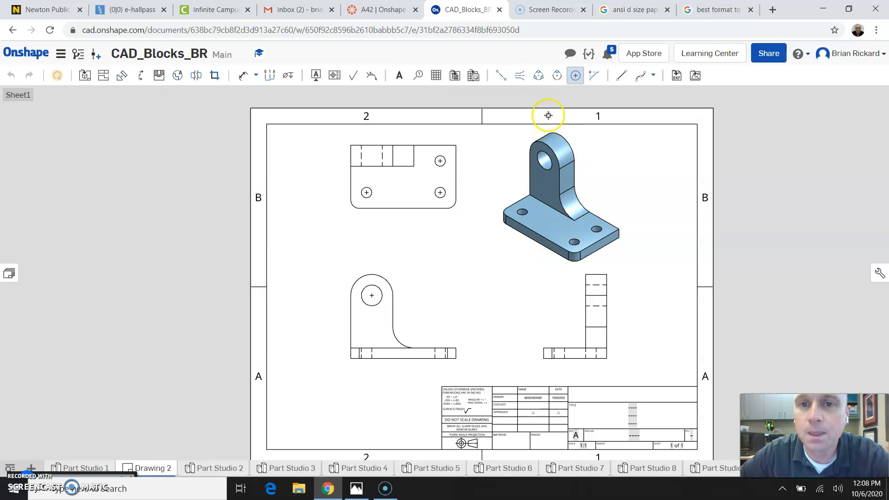
Add centerlines between the hidden edges of the upright's hole in the top view and of both base holes in the front view.
{"action": "left_click", "coordinate": [519, 76]}
{"action": "left_click", "coordinate": [381, 168]}
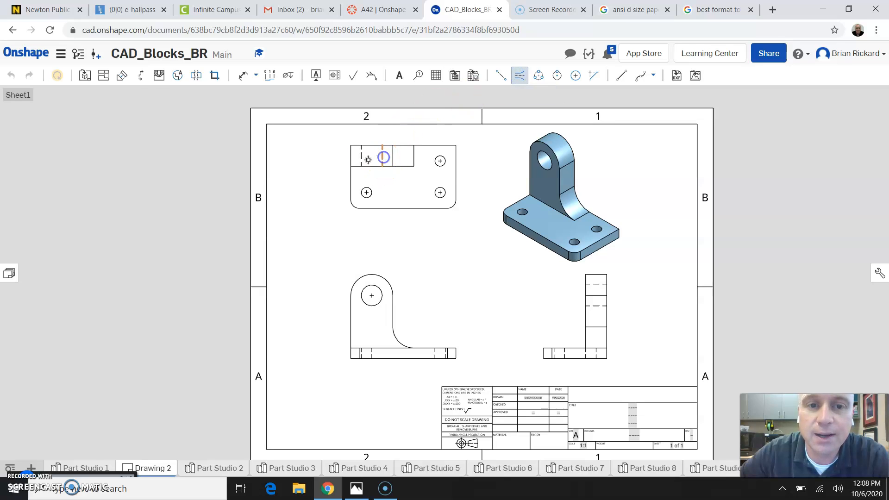
{"action": "left_click", "coordinate": [363, 164]}
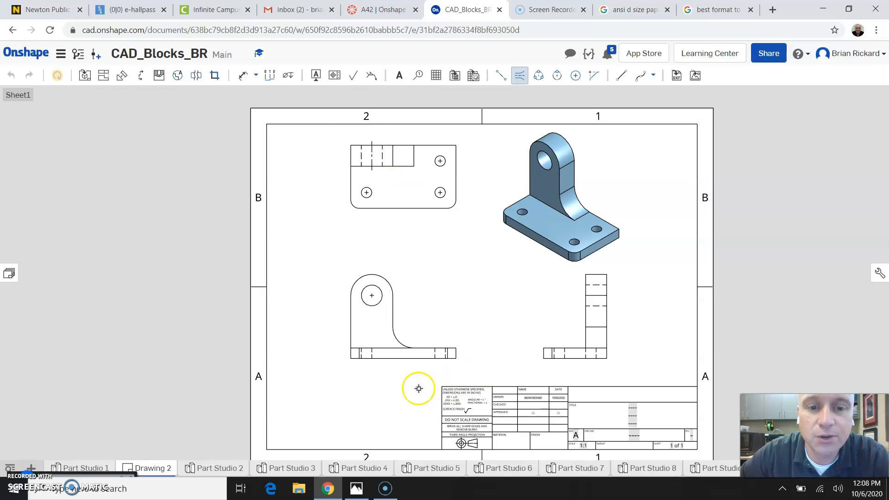
{"action": "scroll", "coordinate": [363, 367], "scroll_direction": "up", "scroll_amount": 2}
{"action": "scroll", "coordinate": [364, 368], "scroll_direction": "up", "scroll_amount": 2}
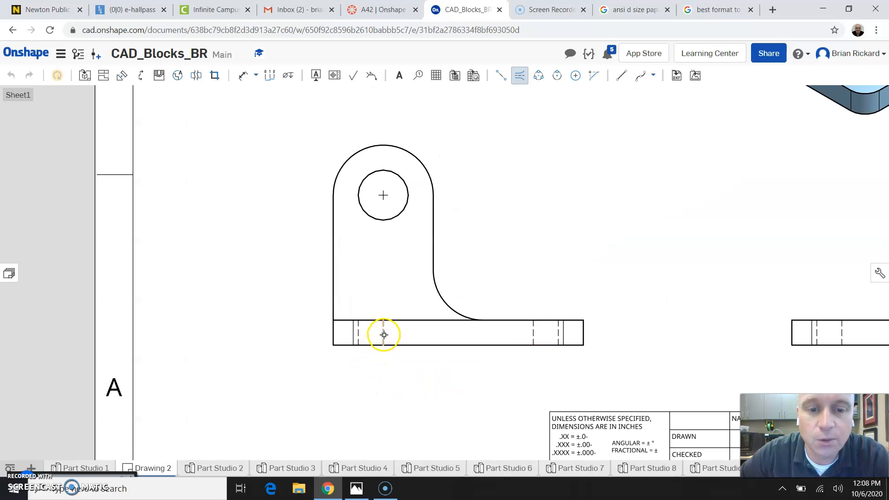
{"action": "left_click", "coordinate": [360, 336]}
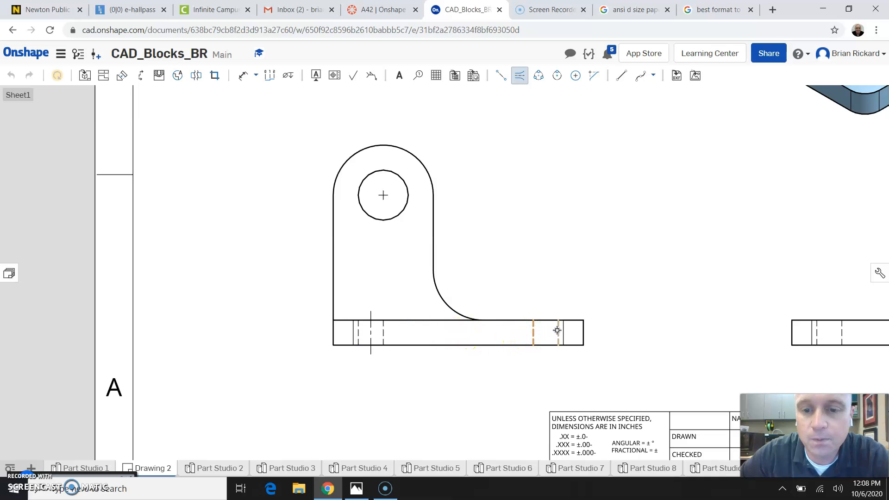
Add centerlines to both base holes and the upright's horizontal hole in the right-side view.
{"action": "scroll", "coordinate": [234, 342], "scroll_direction": "down", "scroll_amount": 3}
{"action": "scroll", "coordinate": [653, 343], "scroll_direction": "up", "scroll_amount": 5}
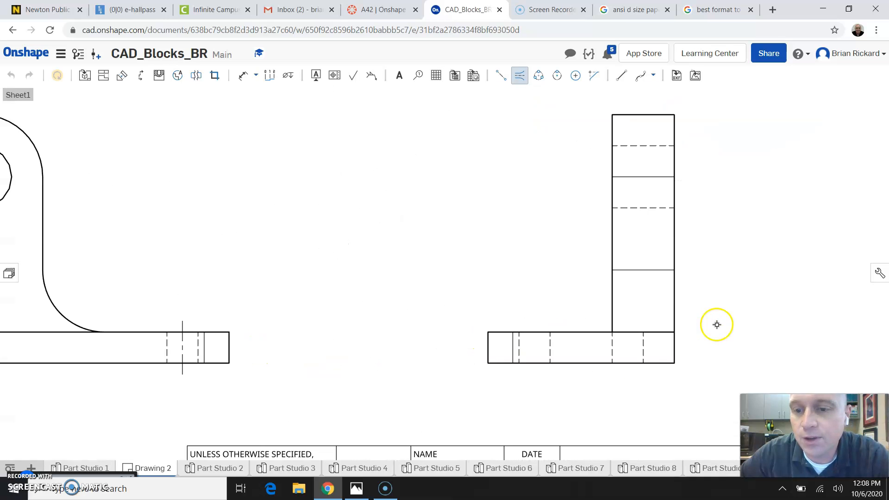
{"action": "left_click", "coordinate": [644, 350]}
{"action": "left_click", "coordinate": [612, 351]}
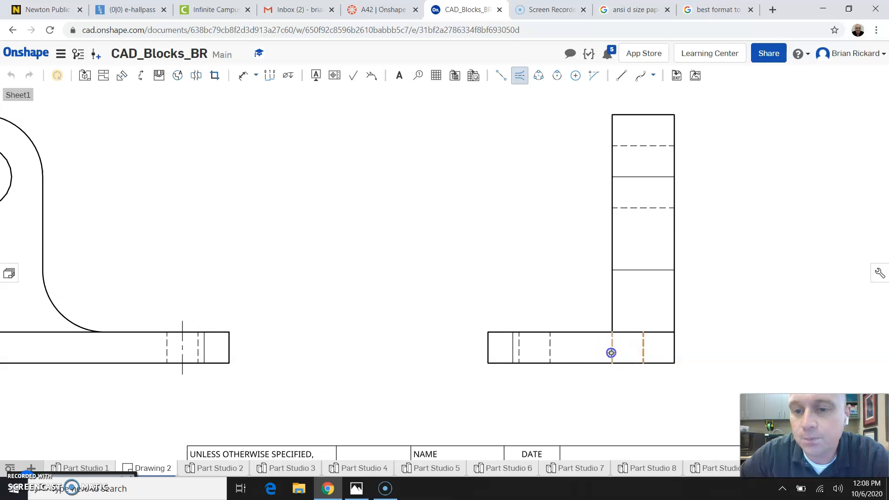
{"action": "left_click", "coordinate": [550, 350]}
{"action": "left_click", "coordinate": [518, 350]}
{"action": "left_click", "coordinate": [659, 207]}
{"action": "left_click", "coordinate": [652, 147]}
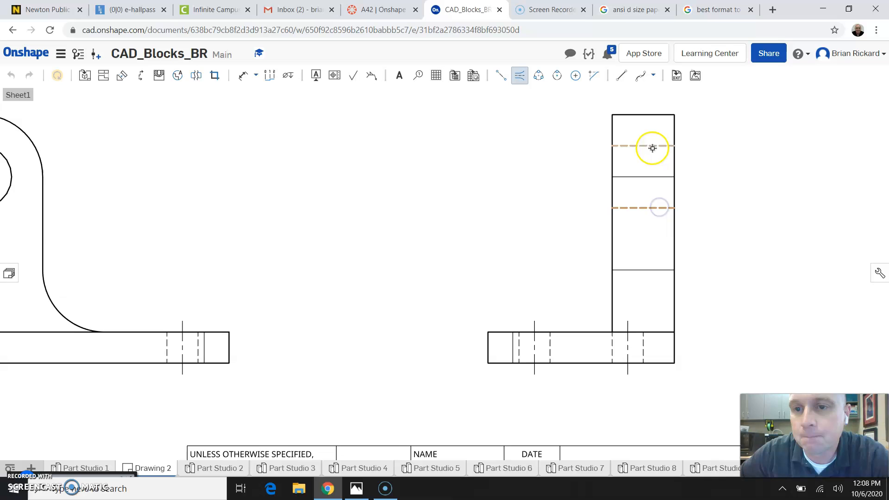
Dimension the horizontal distance from the base's left edge to the lower-left hole in the top view, placing it below the view.
{"action": "scroll", "coordinate": [477, 252], "scroll_direction": "down", "scroll_amount": 6}
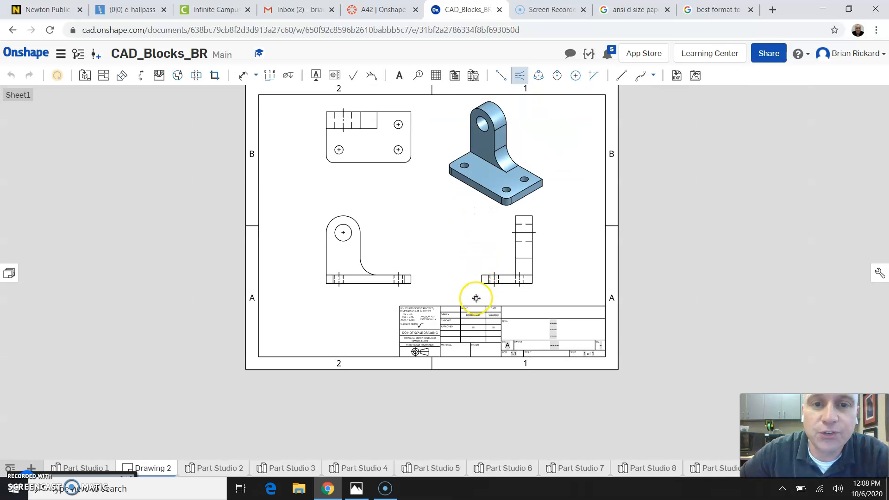
{"action": "scroll", "coordinate": [476, 298], "scroll_direction": "down", "scroll_amount": 2}
{"action": "scroll", "coordinate": [527, 152], "scroll_direction": "up", "scroll_amount": 3}
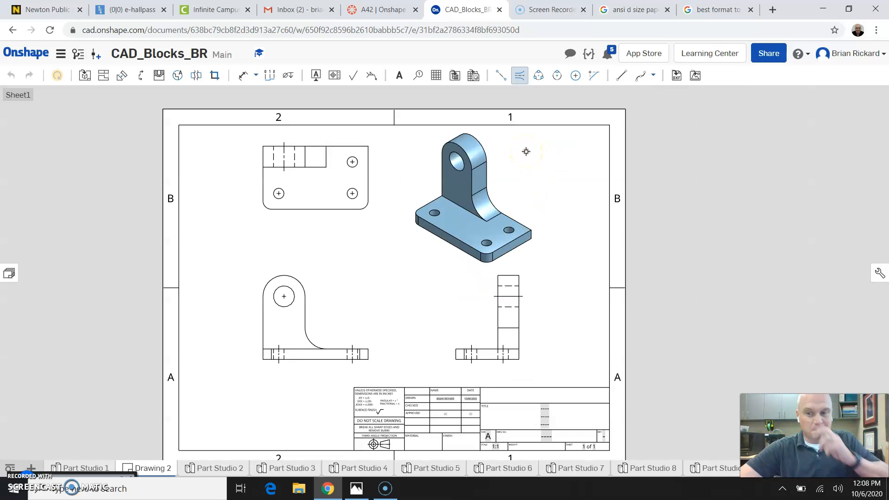
{"action": "left_click", "coordinate": [387, 248]}
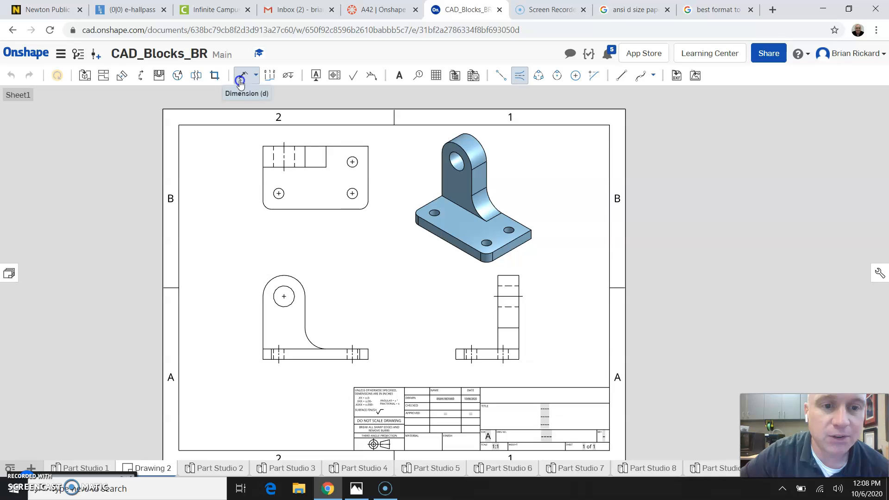
{"action": "left_click", "coordinate": [240, 81]}
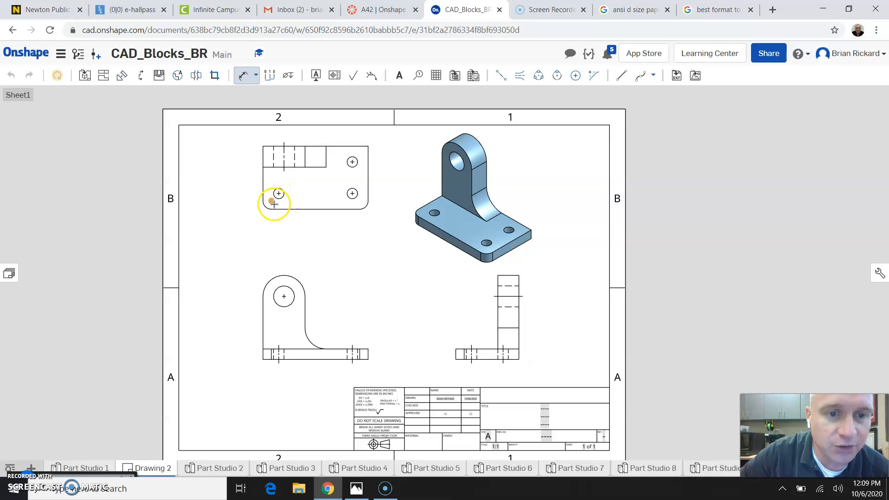
{"action": "scroll", "coordinate": [272, 203], "scroll_direction": "up", "scroll_amount": 3}
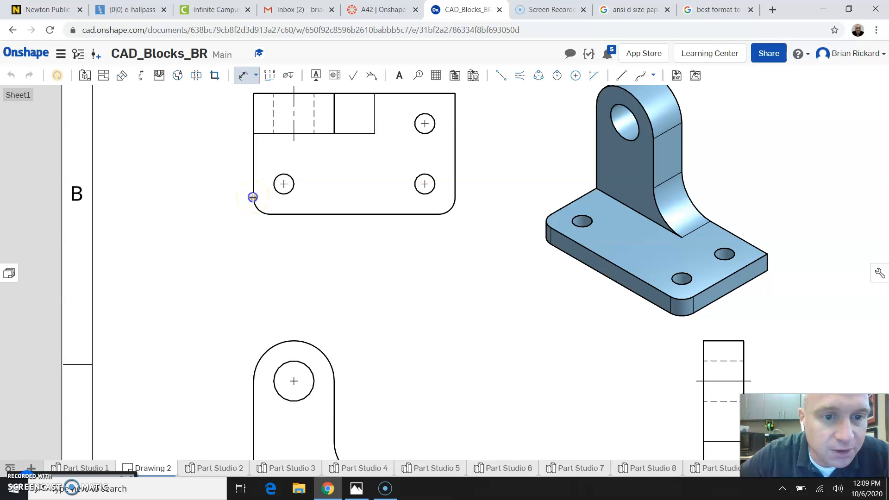
{"action": "left_click", "coordinate": [283, 186]}
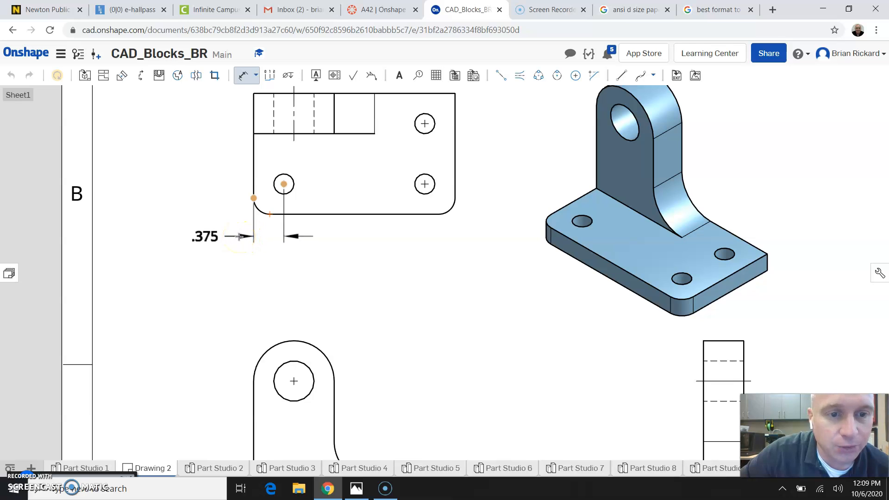
{"action": "left_click", "coordinate": [238, 236]}
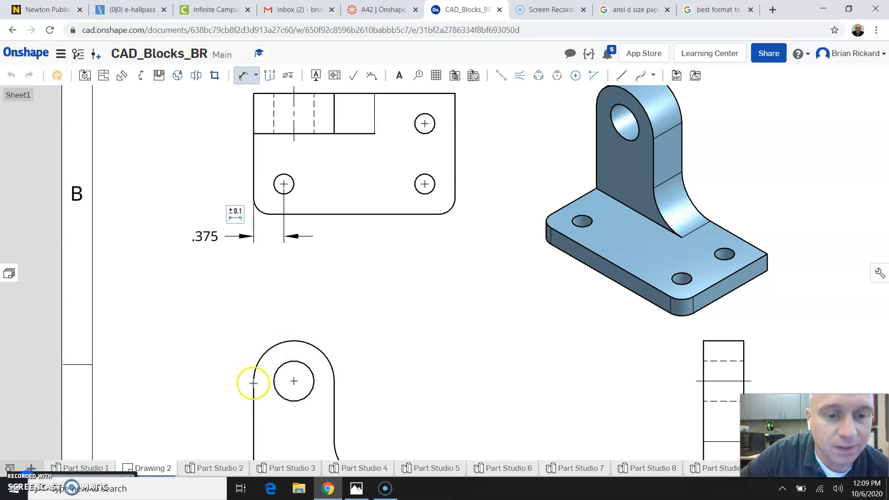
Dimension the horizontal distance from the upright's left edge to the large hole's center in the front view, placing it above the arc.
{"action": "scroll", "coordinate": [254, 383], "scroll_direction": "down", "scroll_amount": 3}
{"action": "scroll", "coordinate": [254, 417], "scroll_direction": "up", "scroll_amount": 5}
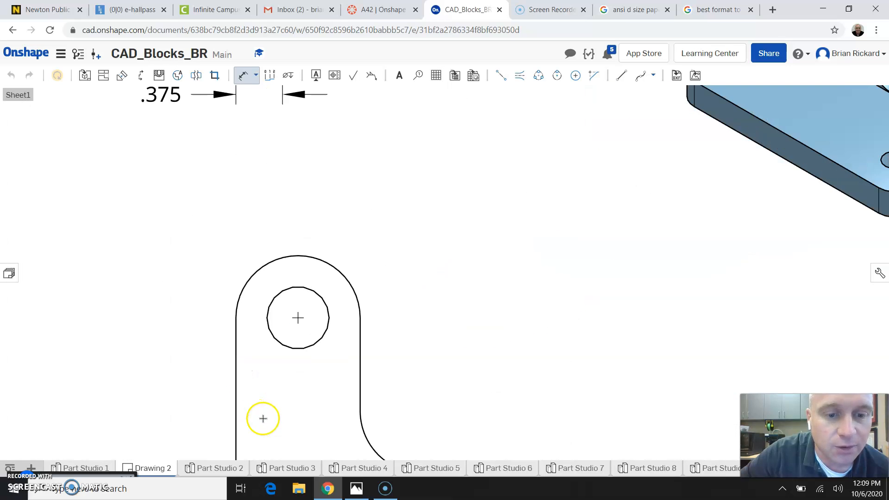
{"action": "left_click", "coordinate": [234, 318]}
{"action": "left_click", "coordinate": [297, 318]}
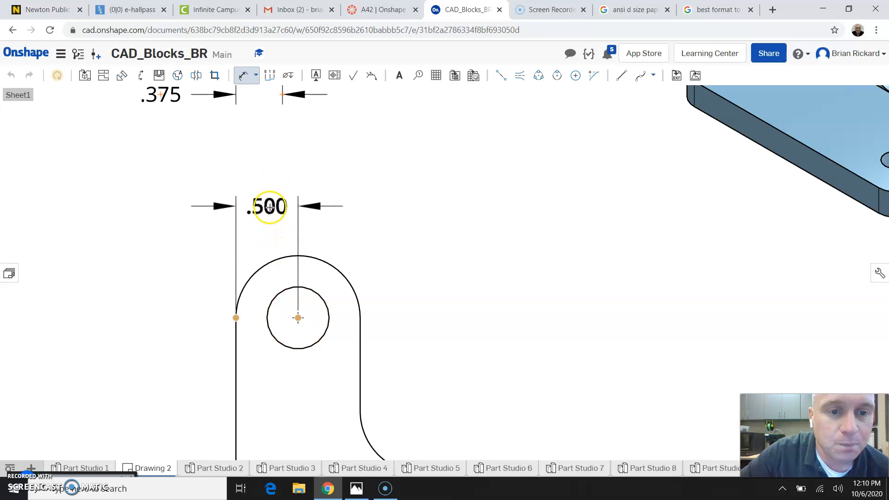
{"action": "left_click", "coordinate": [270, 214]}
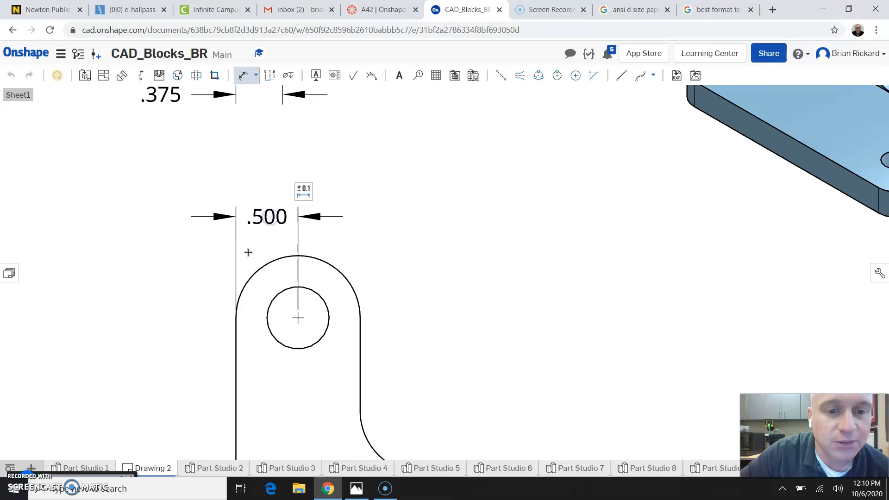
Dimension the upright's overall width in the front view, stacking it above the hole's offset dimension.
{"action": "scroll", "coordinate": [215, 360], "scroll_direction": "down", "scroll_amount": 3}
{"action": "scroll", "coordinate": [216, 360], "scroll_direction": "down", "scroll_amount": 2}
{"action": "scroll", "coordinate": [286, 453], "scroll_direction": "up", "scroll_amount": 2}
{"action": "scroll", "coordinate": [287, 452], "scroll_direction": "down", "scroll_amount": 2}
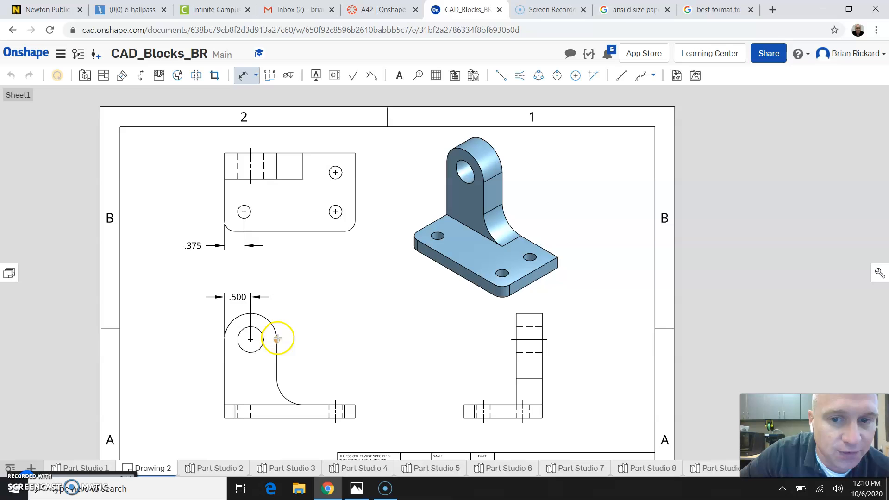
{"action": "scroll", "coordinate": [225, 341], "scroll_direction": "up", "scroll_amount": 5}
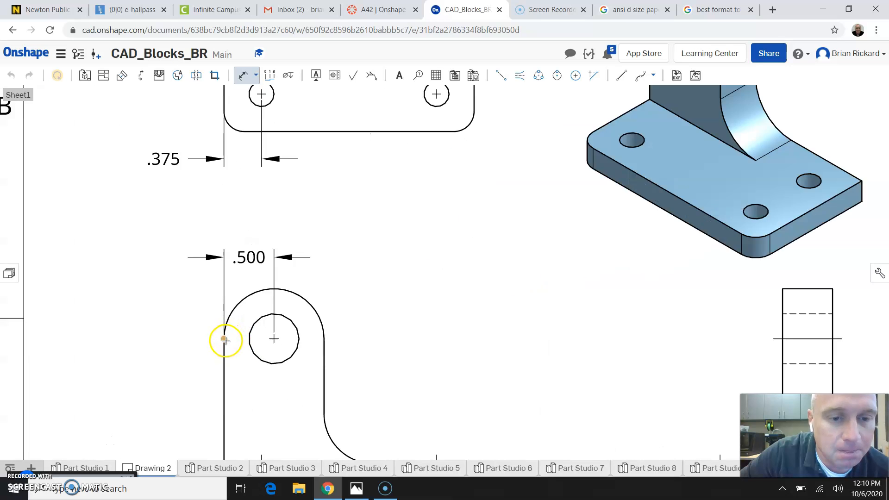
{"action": "scroll", "coordinate": [218, 367], "scroll_direction": "down", "scroll_amount": 3}
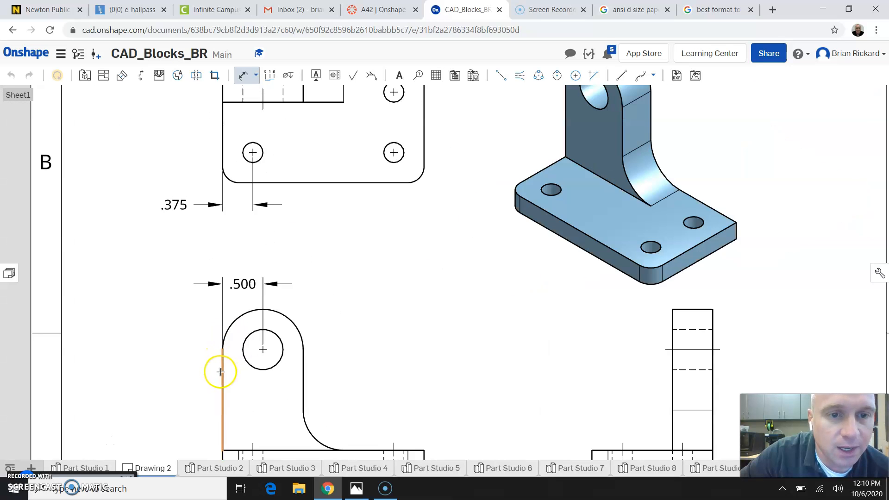
{"action": "scroll", "coordinate": [271, 369], "scroll_direction": "down", "scroll_amount": 1}
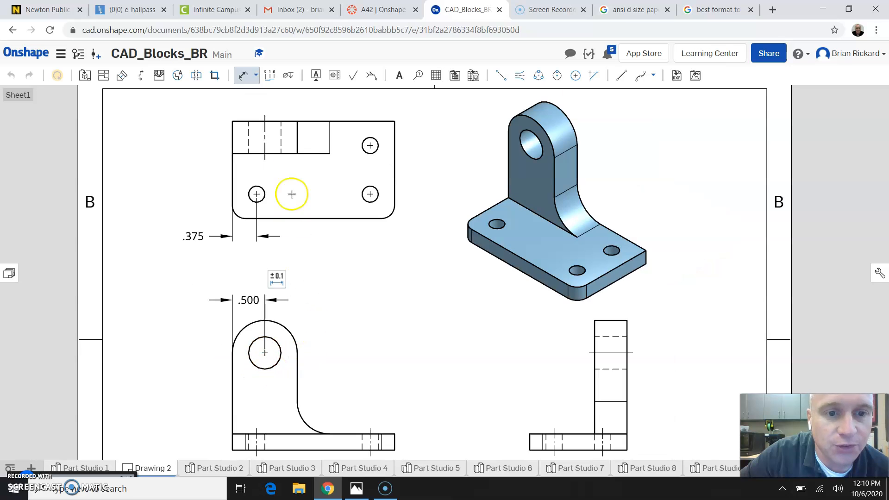
{"action": "scroll", "coordinate": [278, 393], "scroll_direction": "up", "scroll_amount": 2}
{"action": "scroll", "coordinate": [278, 394], "scroll_direction": "up", "scroll_amount": 1}
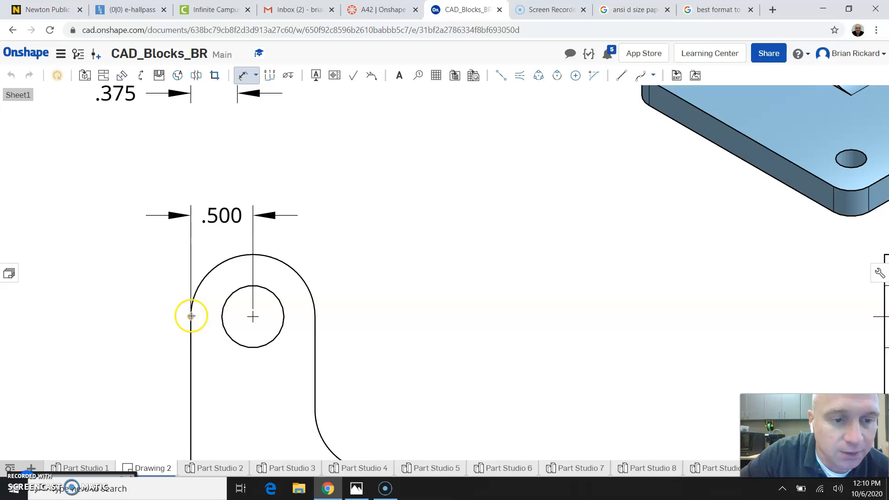
{"action": "left_click", "coordinate": [315, 317]}
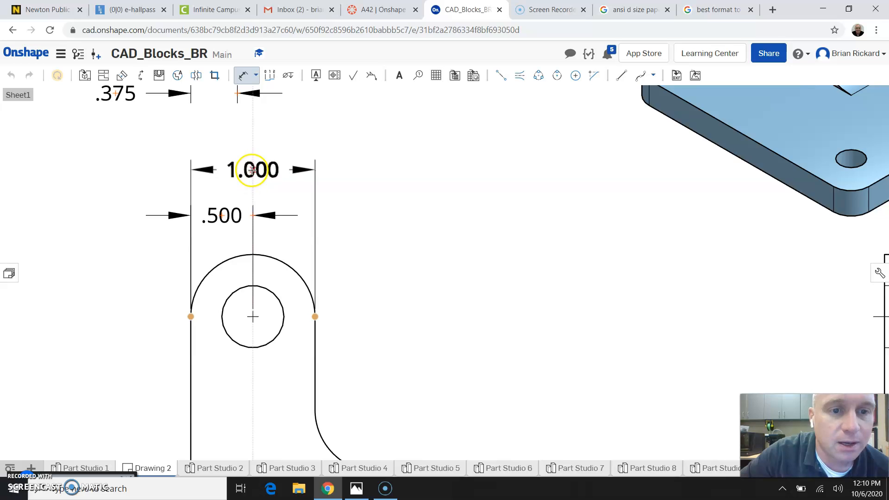
{"action": "left_click", "coordinate": [252, 173]}
Dimension the horizontal spacing of the two lower holes in the top view, placing it in line with the hole's edge dimension.
{"action": "scroll", "coordinate": [168, 319], "scroll_direction": "down", "scroll_amount": 3}
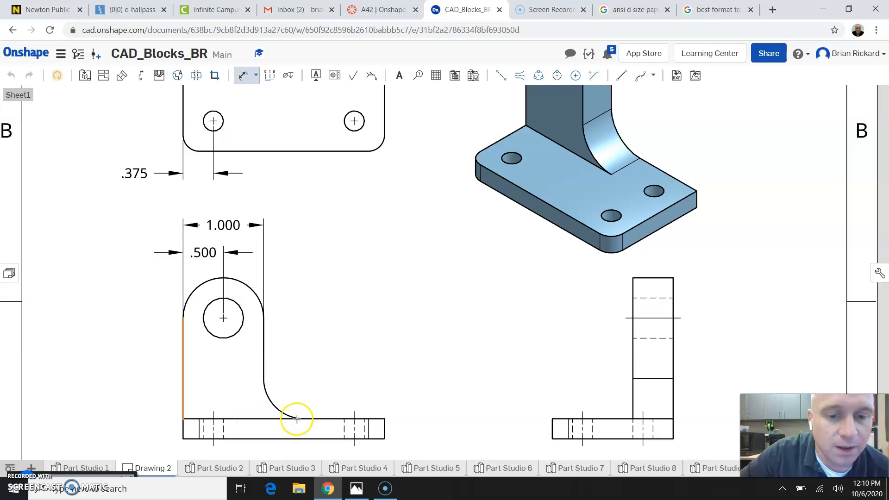
{"action": "scroll", "coordinate": [289, 433], "scroll_direction": "down", "scroll_amount": 2}
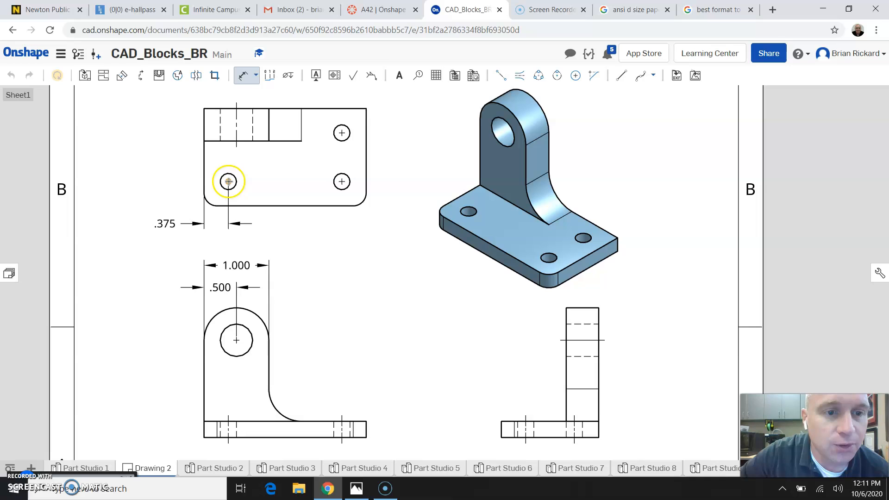
{"action": "left_click", "coordinate": [342, 181]}
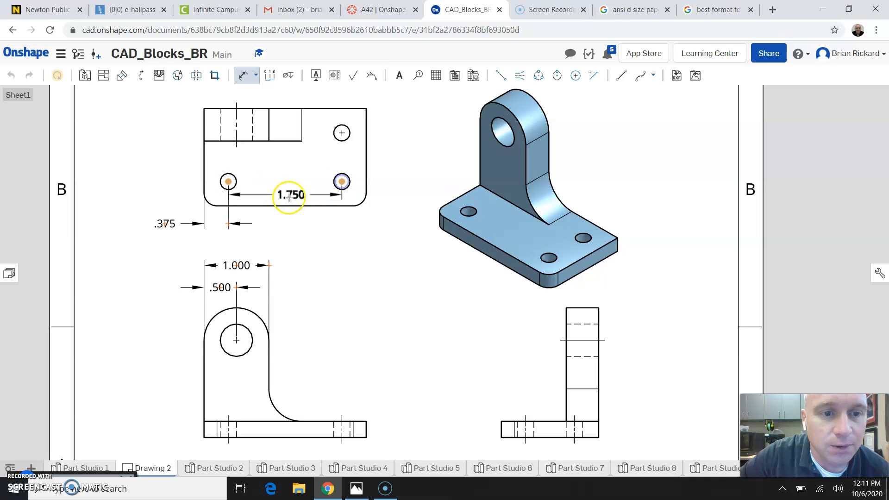
{"action": "mouse_move", "coordinate": [267, 226]}
{"action": "left_mouse_down"}
{"action": "mouse_move", "coordinate": [226, 223]}
{"action": "mouse_move", "coordinate": [274, 224]}
{"action": "left_mouse_up"}
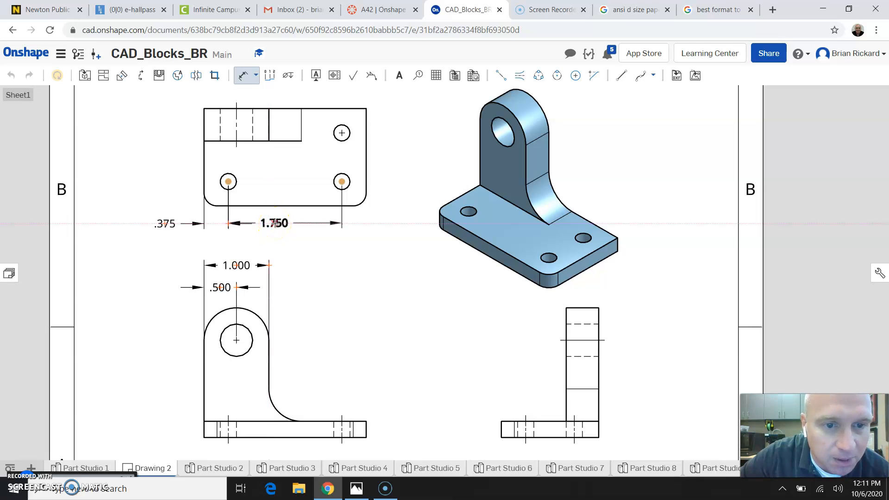
{"action": "left_click_drag", "start_coordinate": [275, 224], "coordinate": [275, 224]}
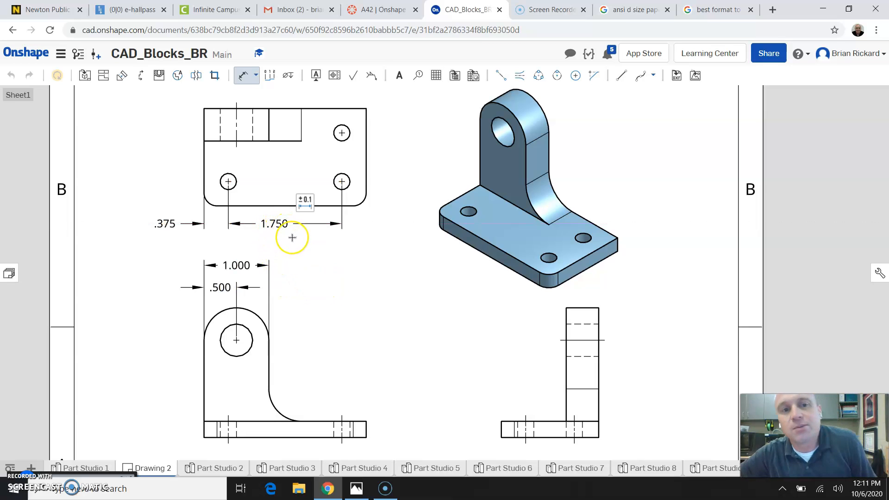
Move the hole-spacing dimension's text closer to the middle between its extension lines, keeping it in line with the edge dimension.
{"action": "scroll", "coordinate": [273, 224], "scroll_direction": "up", "scroll_amount": 3}
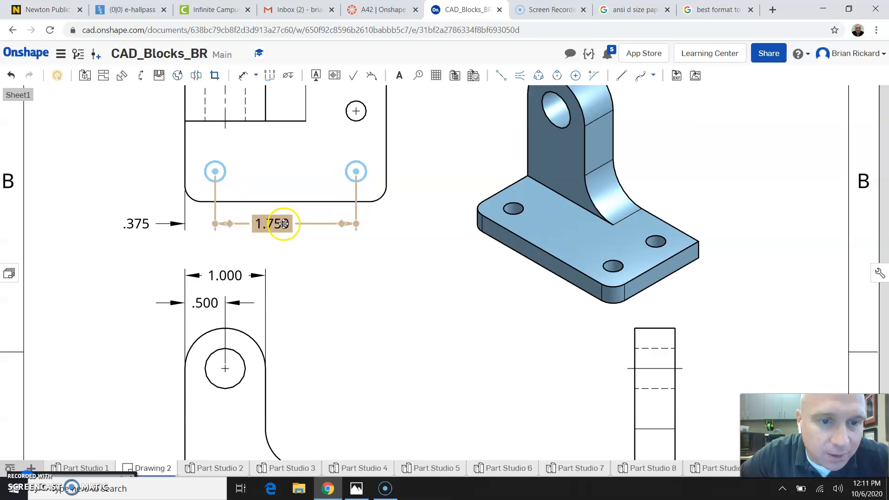
{"action": "left_click", "coordinate": [277, 225]}
{"action": "left_click_drag", "start_coordinate": [285, 226], "coordinate": [284, 225]}
{"action": "left_click", "coordinate": [318, 253]}
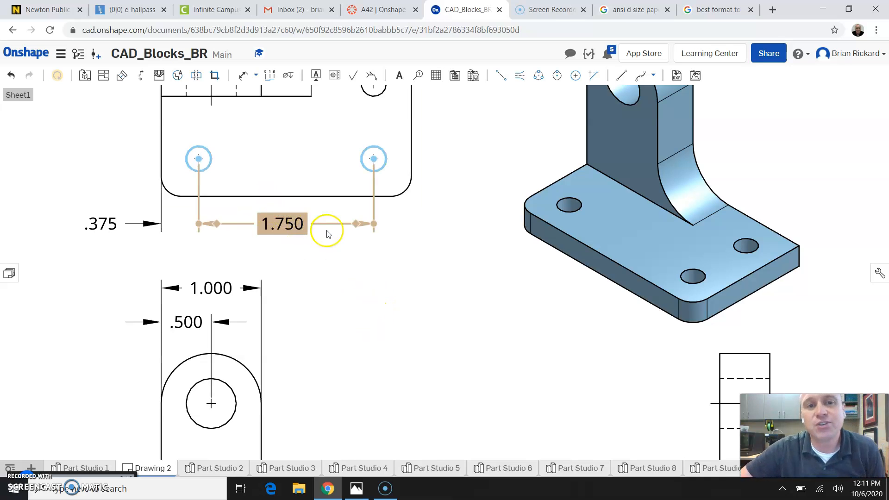
{"action": "scroll", "coordinate": [157, 280], "scroll_direction": "down", "scroll_amount": 4}
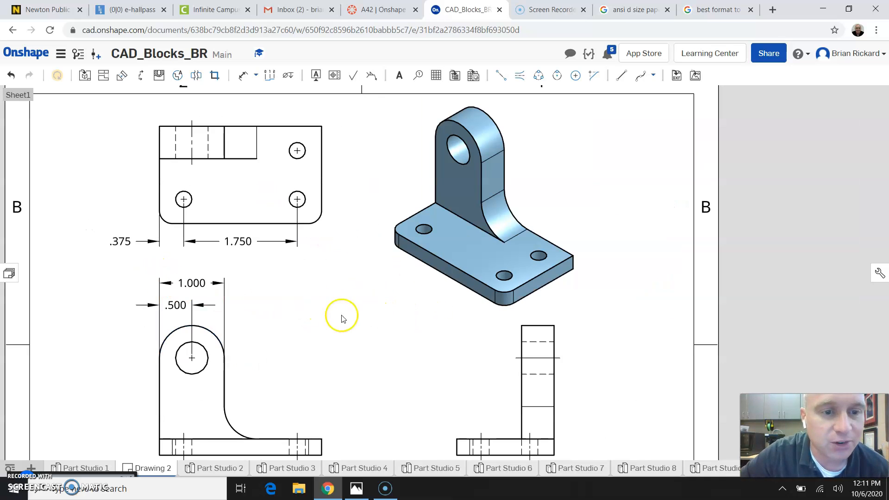
Dimension the base's overall width in the front view between its two bottom corners, placing it below the view.
{"action": "scroll", "coordinate": [353, 324], "scroll_direction": "down", "scroll_amount": 2}
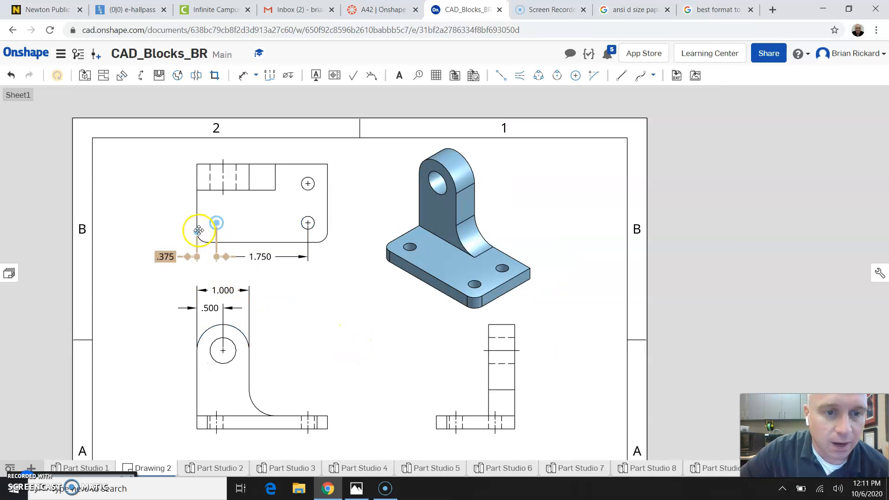
{"action": "left_click", "coordinate": [217, 225]}
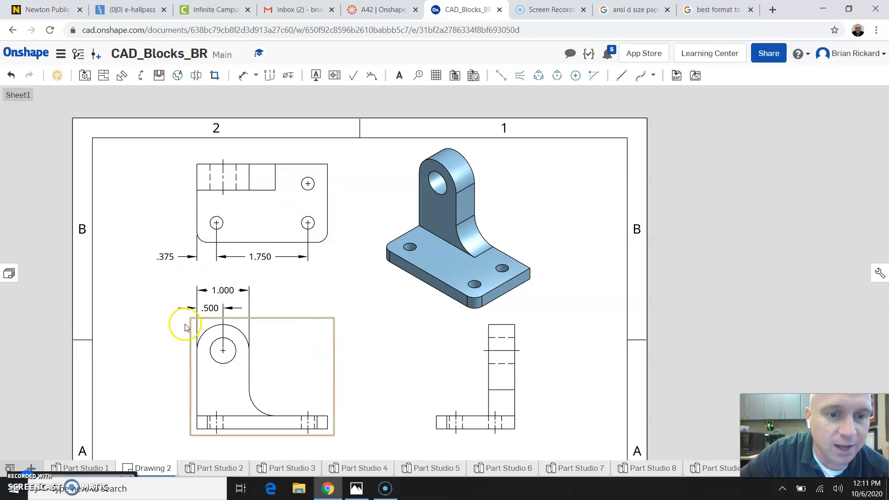
{"action": "scroll", "coordinate": [178, 323], "scroll_direction": "up", "scroll_amount": 3}
{"action": "scroll", "coordinate": [224, 397], "scroll_direction": "down", "scroll_amount": 3}
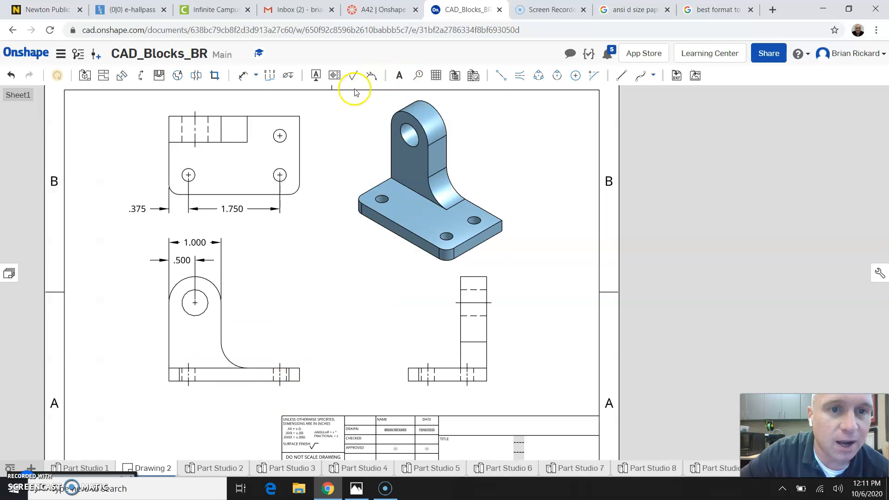
{"action": "left_click", "coordinate": [239, 76]}
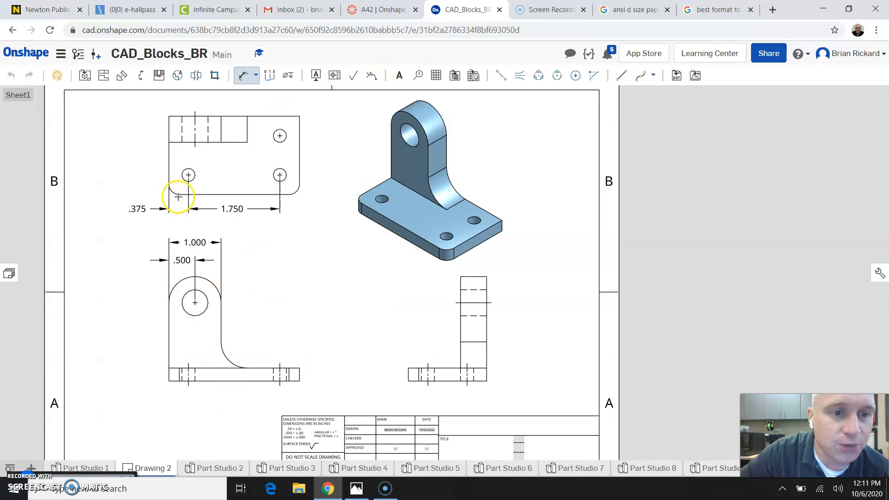
{"action": "left_click", "coordinate": [170, 381]}
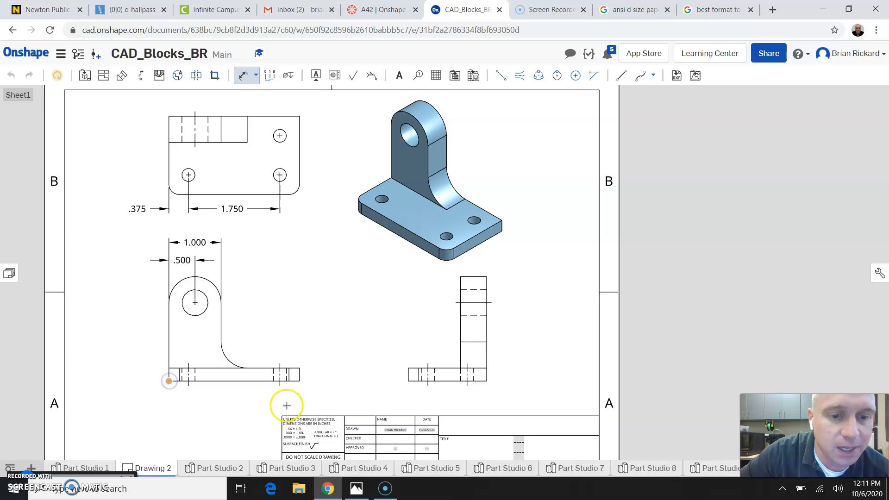
{"action": "left_click", "coordinate": [300, 384]}
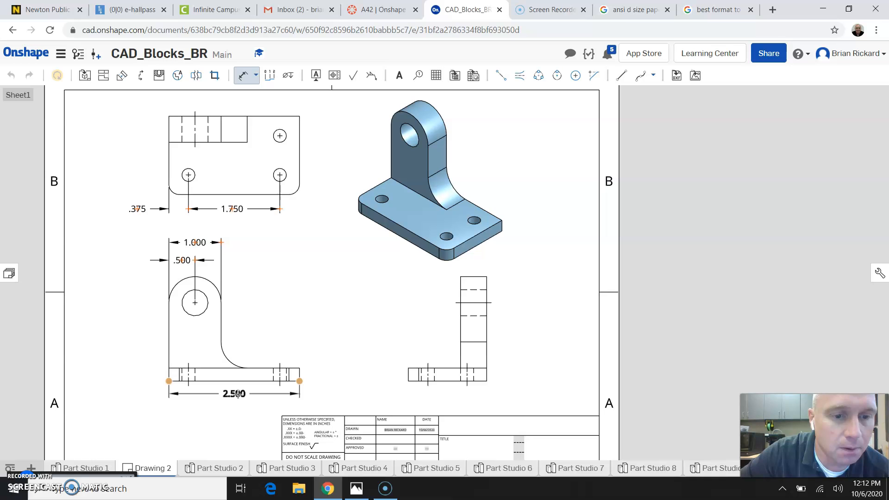
{"action": "left_click", "coordinate": [238, 394]}
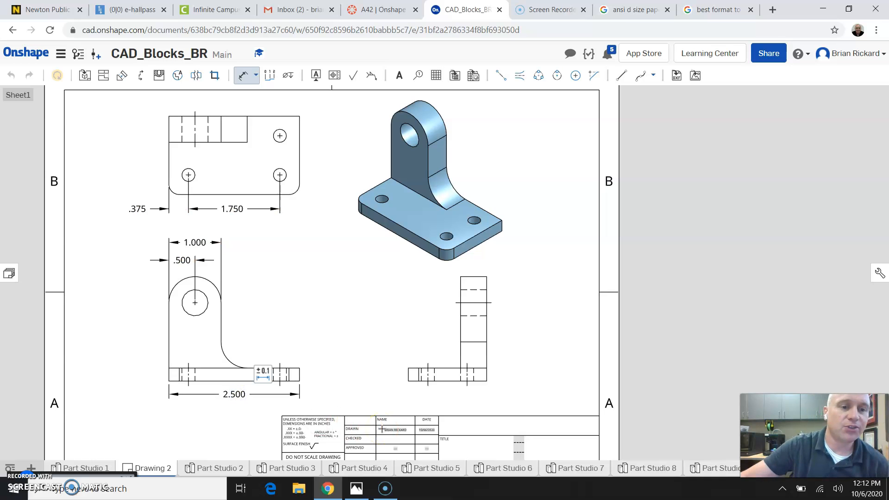
{"action": "key", "text": "Escape"}
{"action": "left_click", "coordinate": [383, 431]}
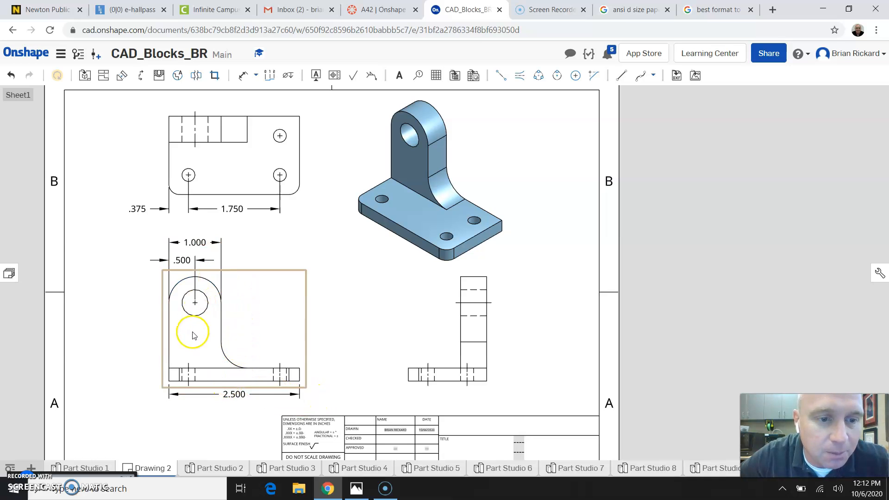
{"action": "scroll", "coordinate": [292, 392], "scroll_direction": "down", "scroll_amount": 1}
{"action": "scroll", "coordinate": [292, 392], "scroll_direction": "up", "scroll_amount": 2}
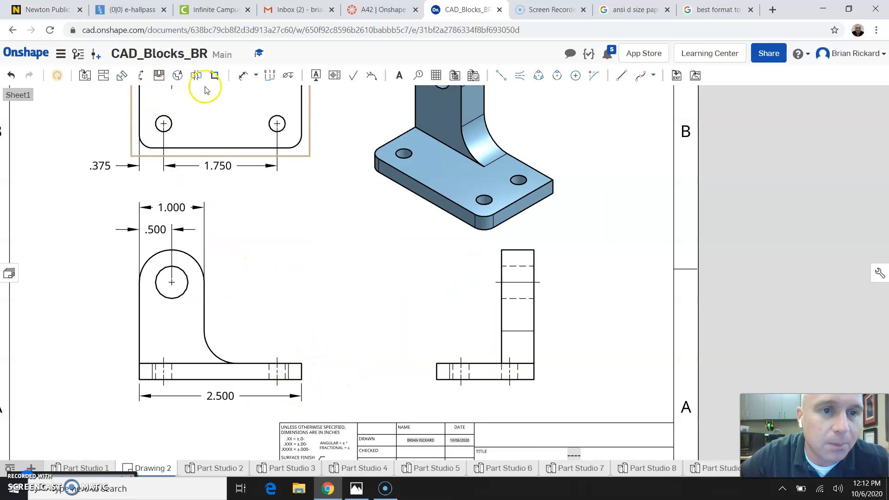
{"action": "left_click", "coordinate": [246, 78]}
{"action": "scroll", "coordinate": [302, 390], "scroll_direction": "up", "scroll_amount": 2}
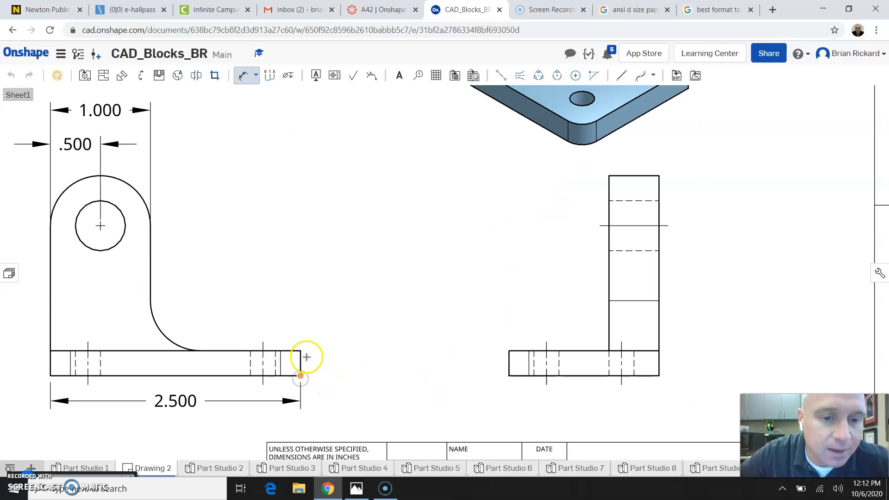
{"action": "key", "text": "Escape"}
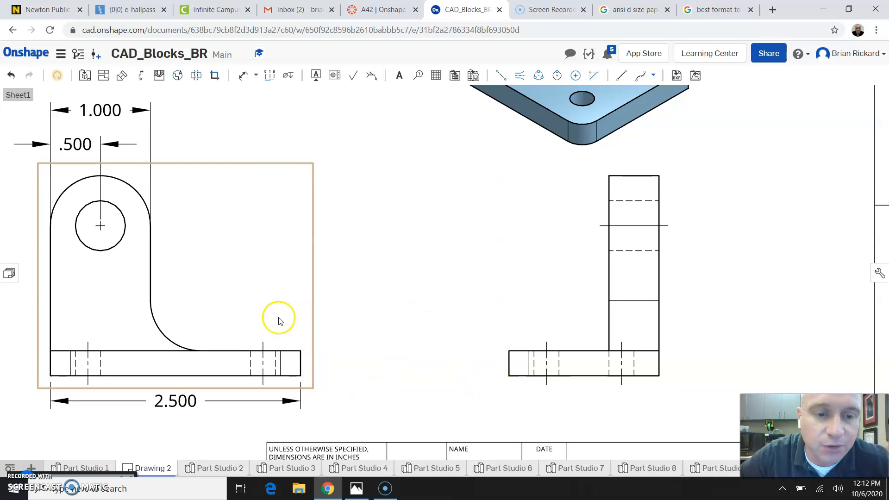
Dimension the base plate's thickness in the front view from its right end edge, placing it just beside that edge.
{"action": "left_click", "coordinate": [246, 75]}
{"action": "left_click", "coordinate": [303, 361]}
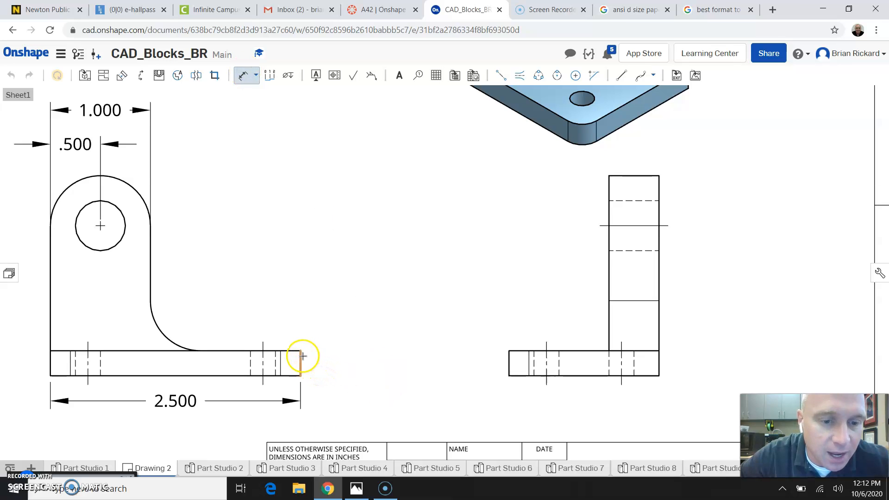
{"action": "left_click", "coordinate": [301, 358]}
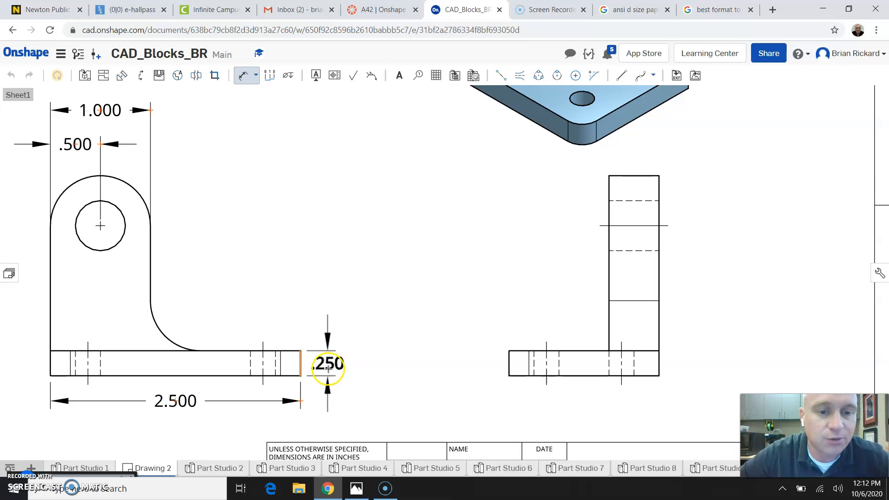
{"action": "left_click", "coordinate": [326, 372]}
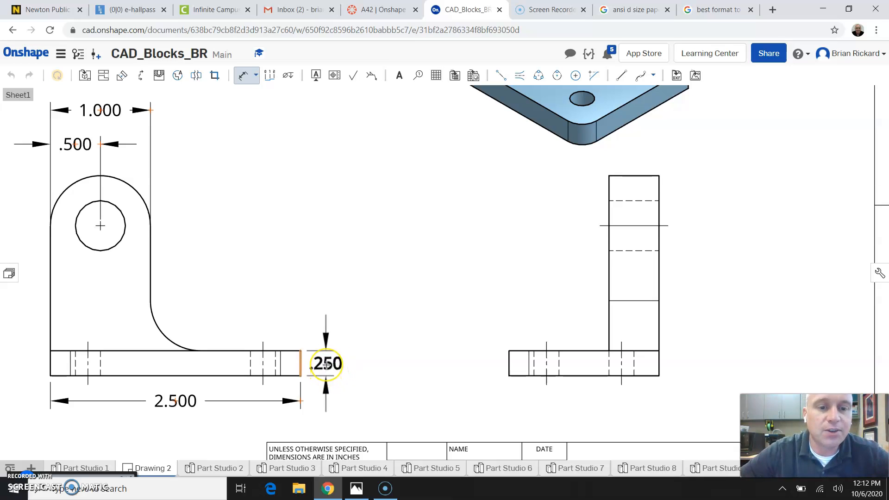
{"action": "left_click", "coordinate": [428, 391]}
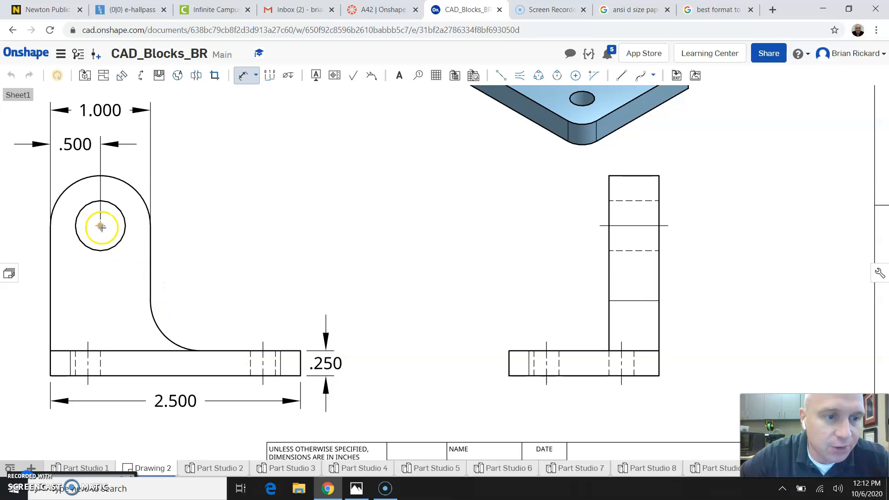
Dimension the vertical distance from the base's bottom right corner to the large hole's center, placing it outside the thickness dimension.
{"action": "left_click", "coordinate": [302, 376]}
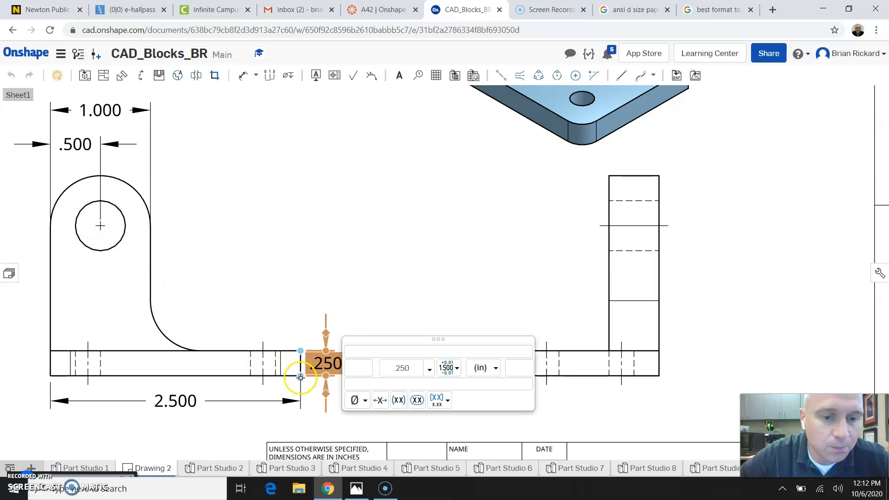
{"action": "key", "text": "Escape"}
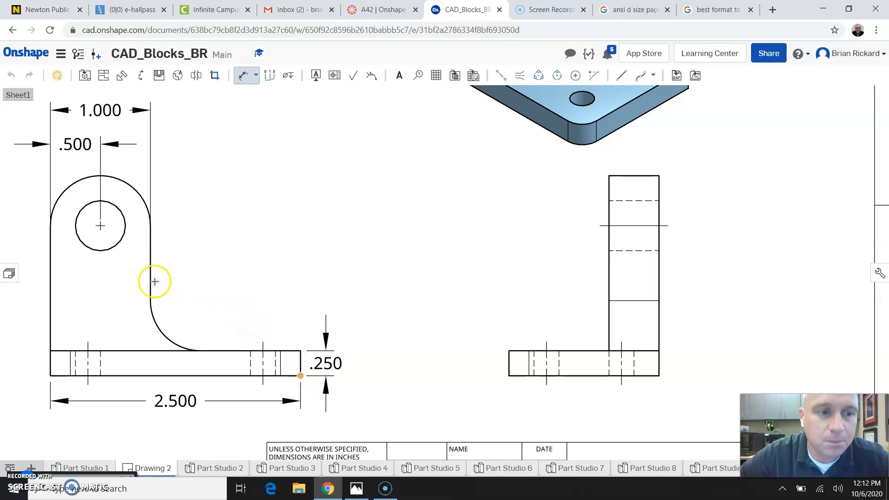
{"action": "left_click", "coordinate": [101, 226]}
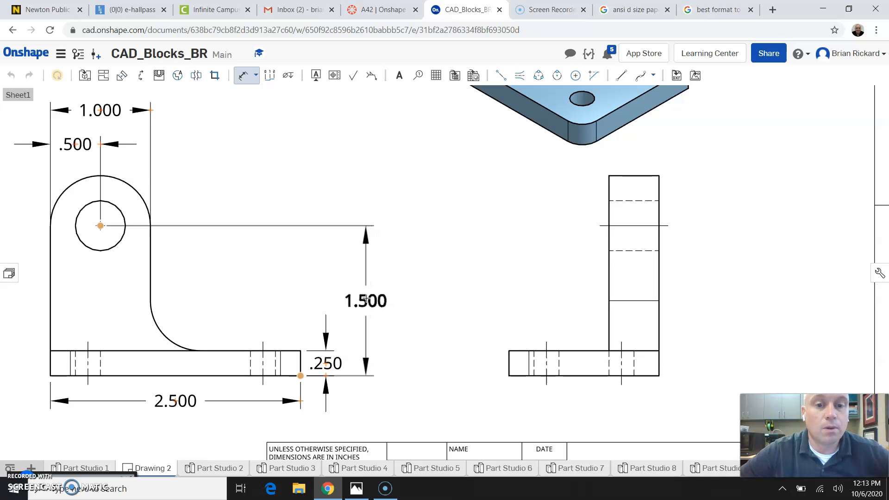
{"action": "left_click", "coordinate": [366, 299]}
{"action": "scroll", "coordinate": [468, 321], "scroll_direction": "down", "scroll_amount": 4}
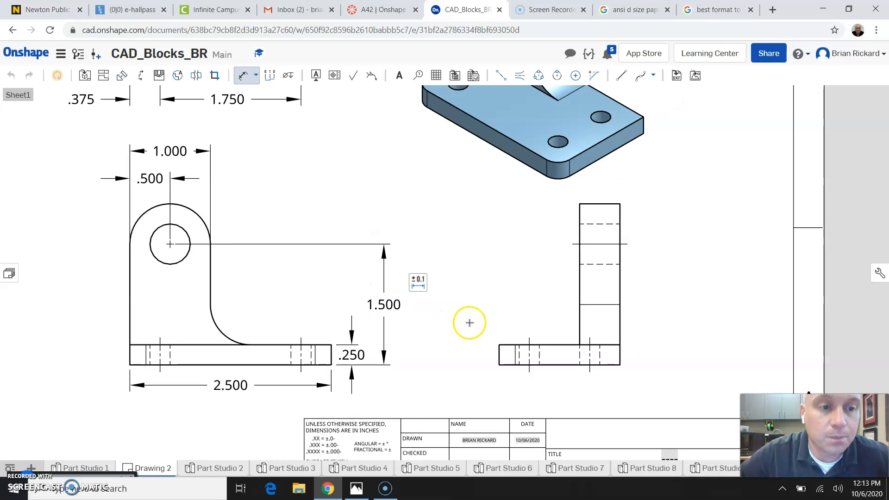
{"action": "scroll", "coordinate": [291, 341], "scroll_direction": "up", "scroll_amount": 3}
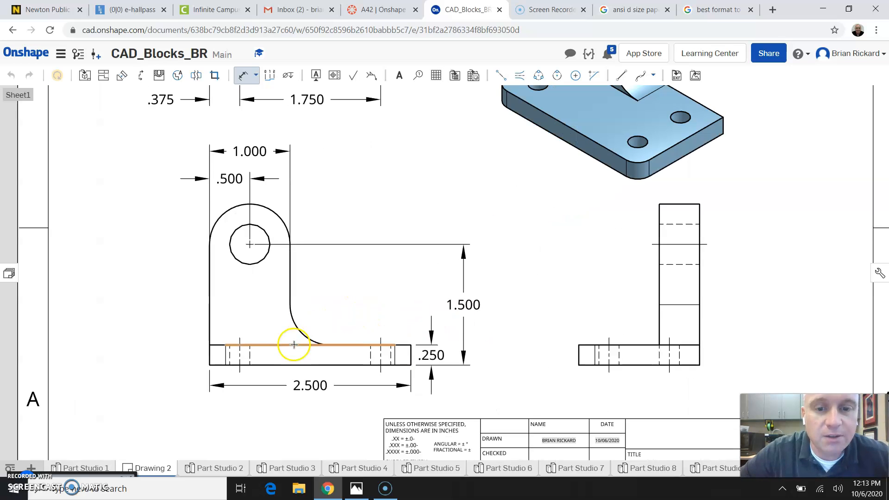
{"action": "key", "text": "Escape"}
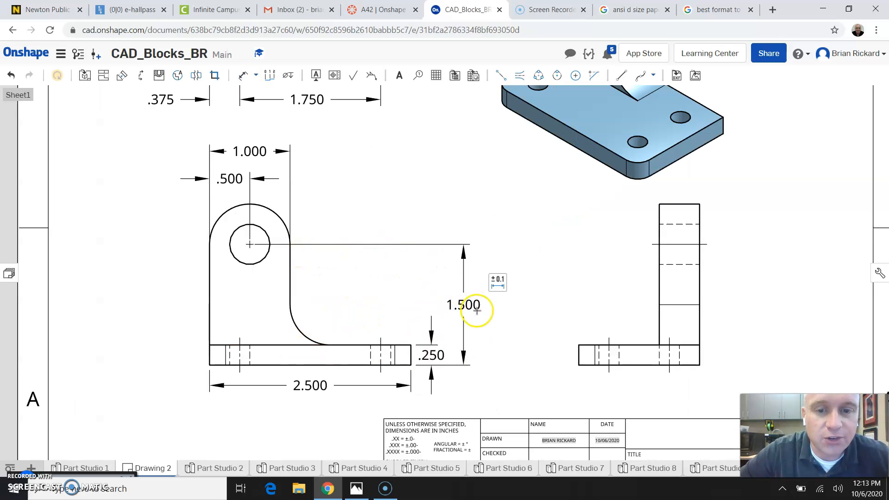
Delete the large hole's vertical center-height dimension from the right side of the front view.
{"action": "left_click", "coordinate": [470, 305]}
{"action": "right_click", "coordinate": [475, 309]}
{"action": "left_click", "coordinate": [482, 311]}
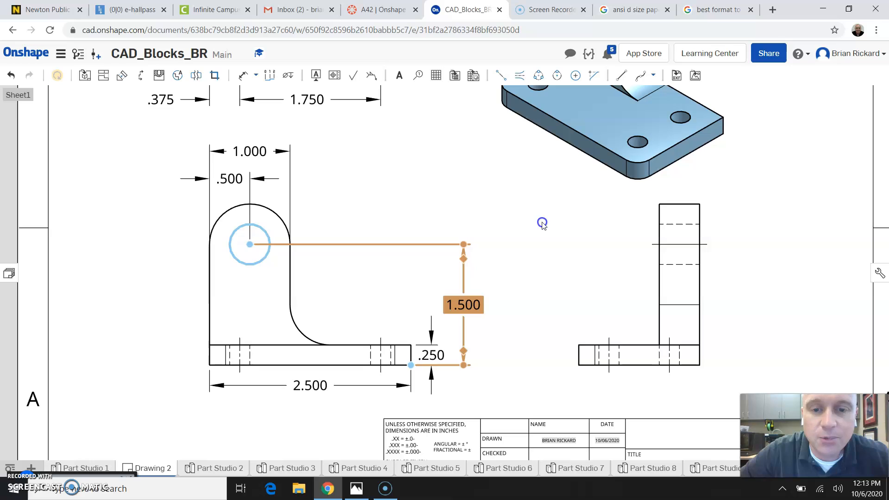
{"action": "right_click", "coordinate": [461, 300]}
{"action": "left_click", "coordinate": [476, 329]}
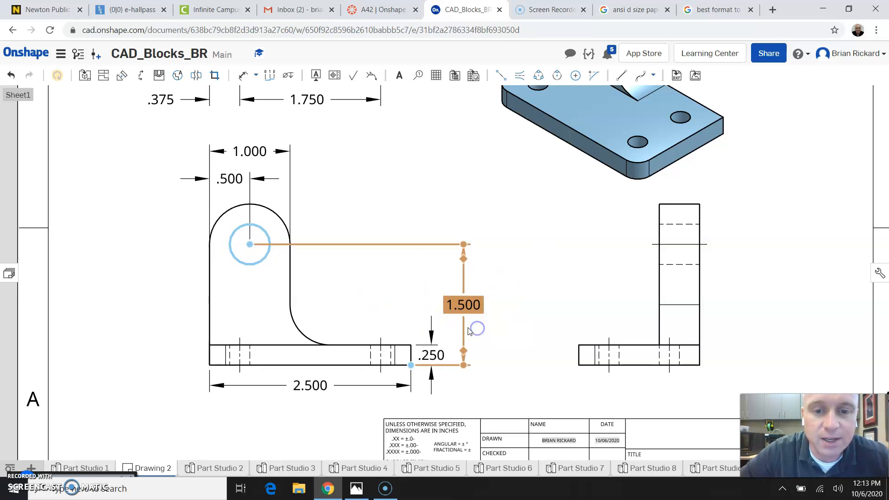
Dimension the vertical distance from the base's bottom left corner to the large hole's center, placing it left of the front view.
{"action": "left_click", "coordinate": [243, 75]}
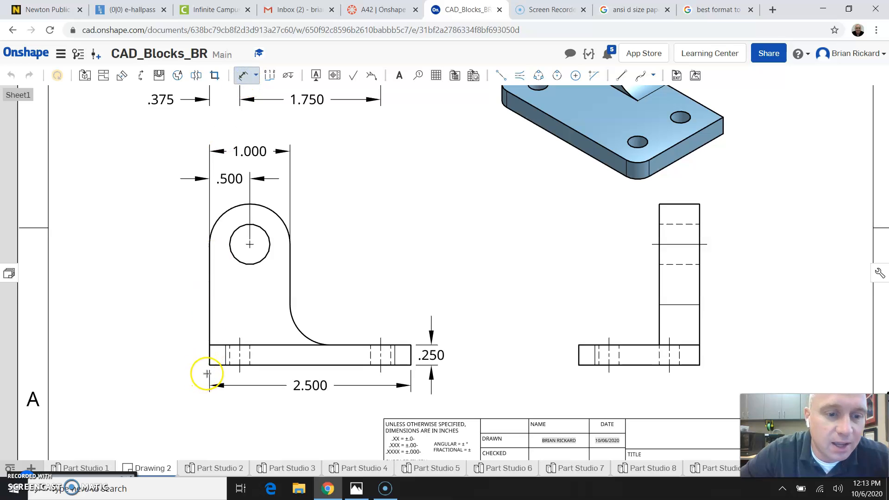
{"action": "left_click", "coordinate": [247, 244]}
{"action": "left_click_drag", "start_coordinate": [178, 284], "coordinate": [174, 307]}
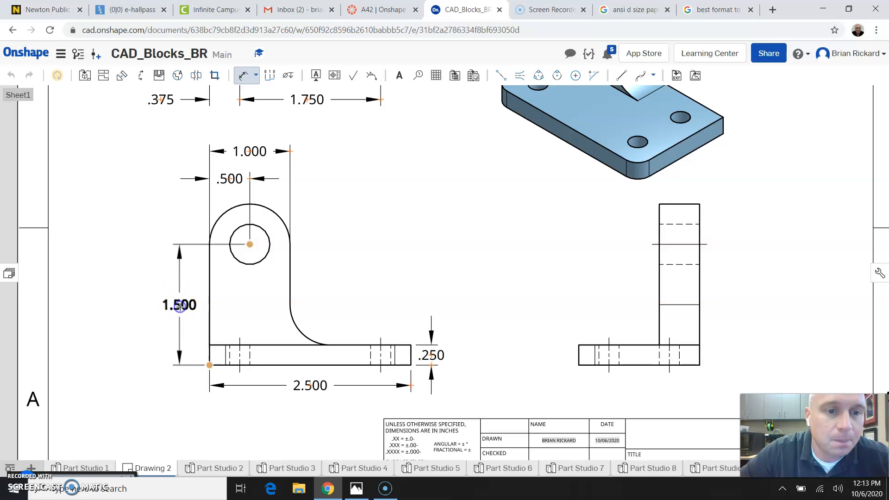
{"action": "left_click", "coordinate": [180, 306]}
{"action": "left_click", "coordinate": [433, 373]}
{"action": "key", "text": "Escape"}
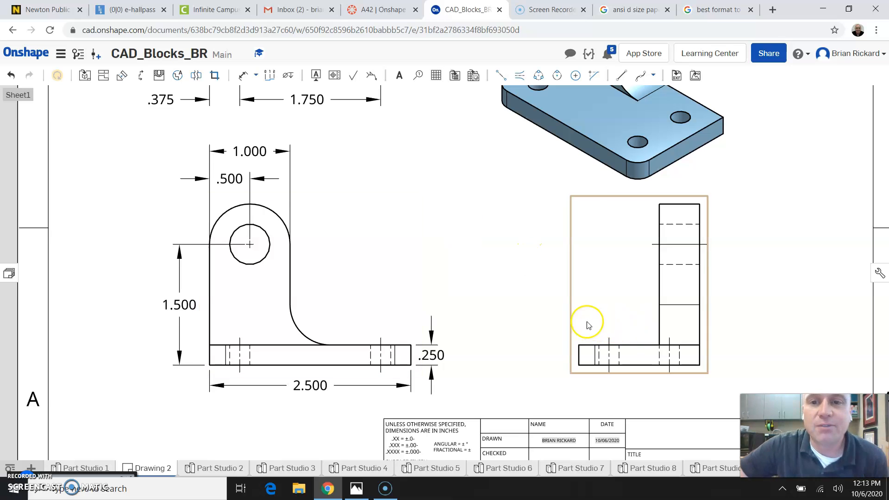
Move the shaded isometric view toward the sheet's right border, away from the top view.
{"action": "scroll", "coordinate": [218, 308], "scroll_direction": "down", "scroll_amount": 4}
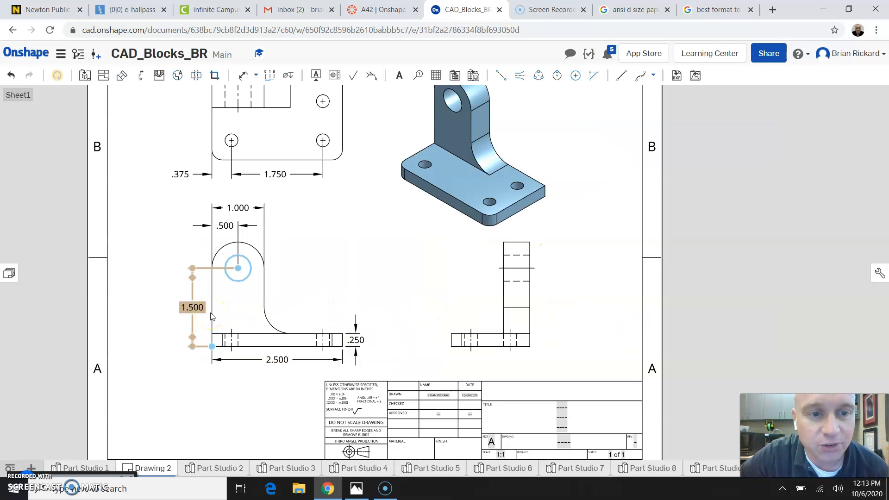
{"action": "scroll", "coordinate": [212, 316], "scroll_direction": "up", "scroll_amount": 1}
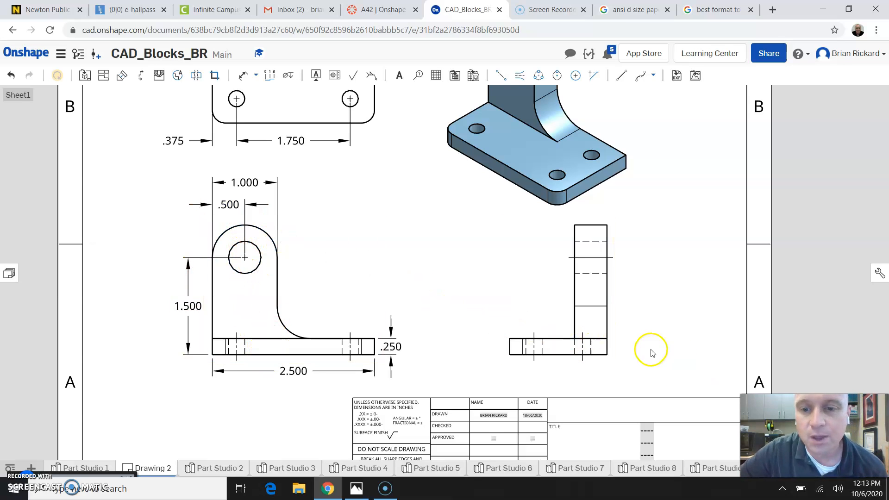
{"action": "scroll", "coordinate": [608, 371], "scroll_direction": "down", "scroll_amount": 1}
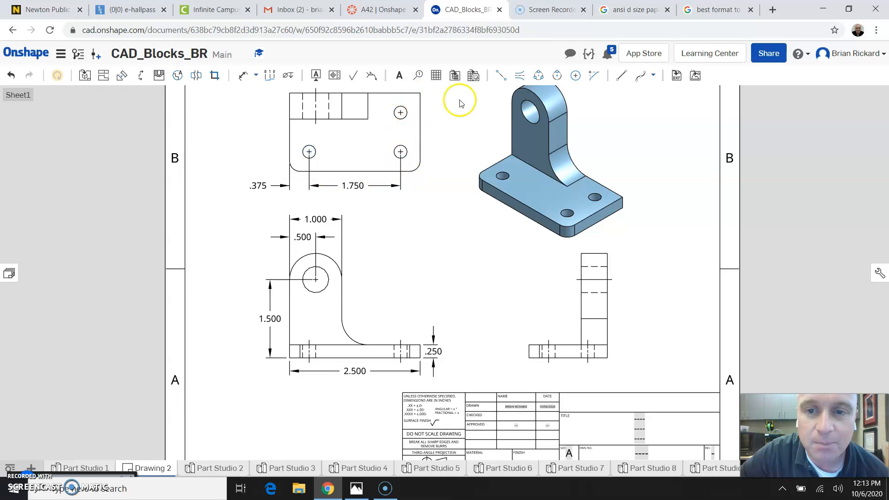
{"action": "scroll", "coordinate": [686, 259], "scroll_direction": "down", "scroll_amount": 3}
{"action": "left_click_drag", "start_coordinate": [654, 185], "coordinate": [699, 182]}
{"action": "left_click", "coordinate": [648, 203]}
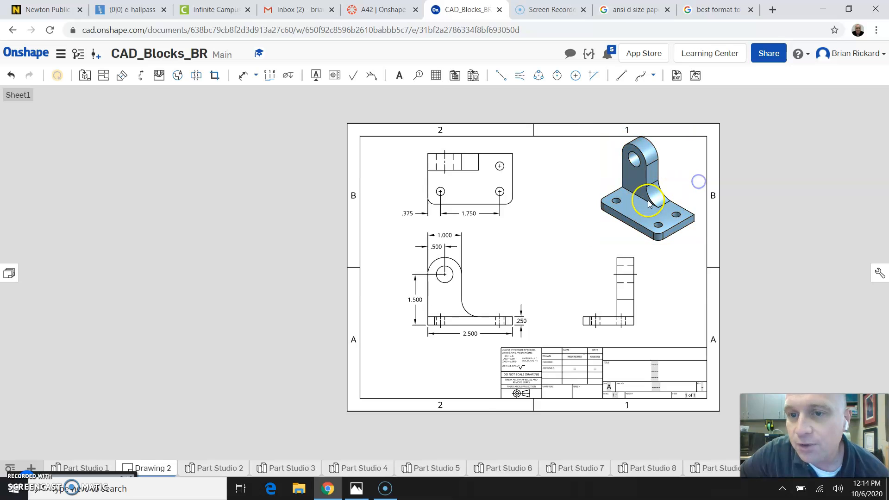
{"action": "scroll", "coordinate": [681, 262], "scroll_direction": "up", "scroll_amount": 5}
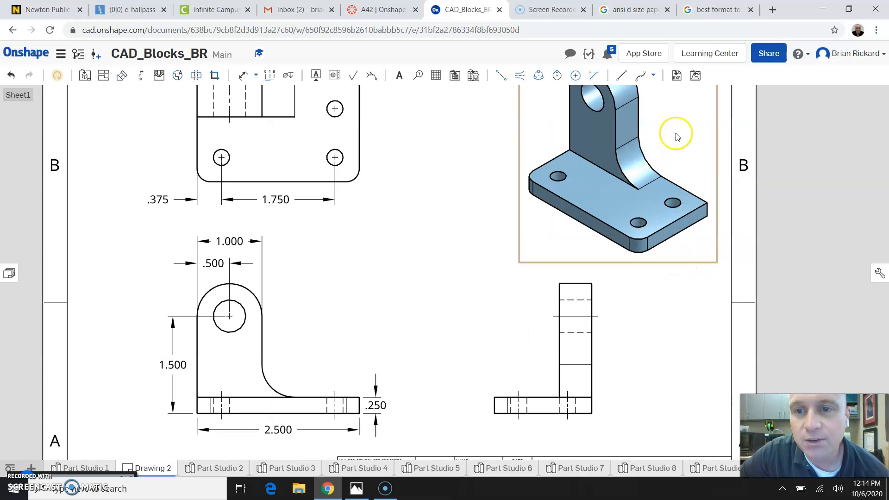
Dimension the vertical distance from the top view's lower edge to the lower right hole's center, aligning it with the thickness dimension below.
{"action": "scroll", "coordinate": [453, 238], "scroll_direction": "down", "scroll_amount": 2}
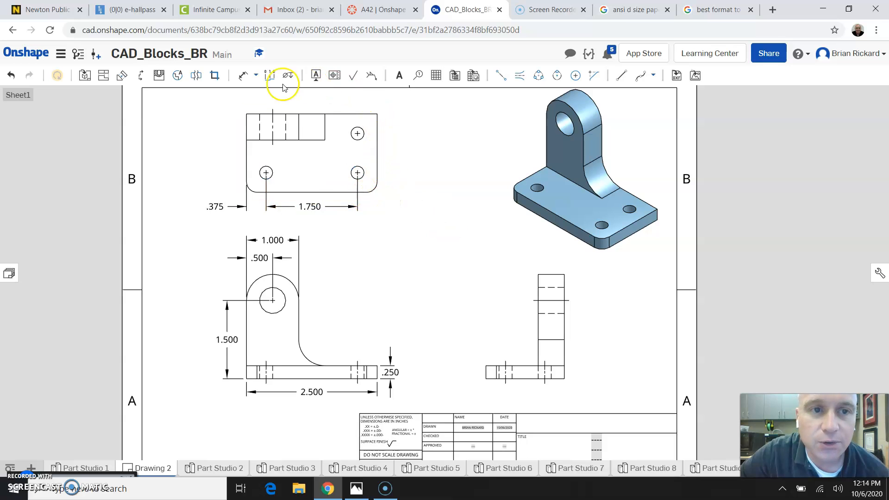
{"action": "left_click", "coordinate": [245, 77]}
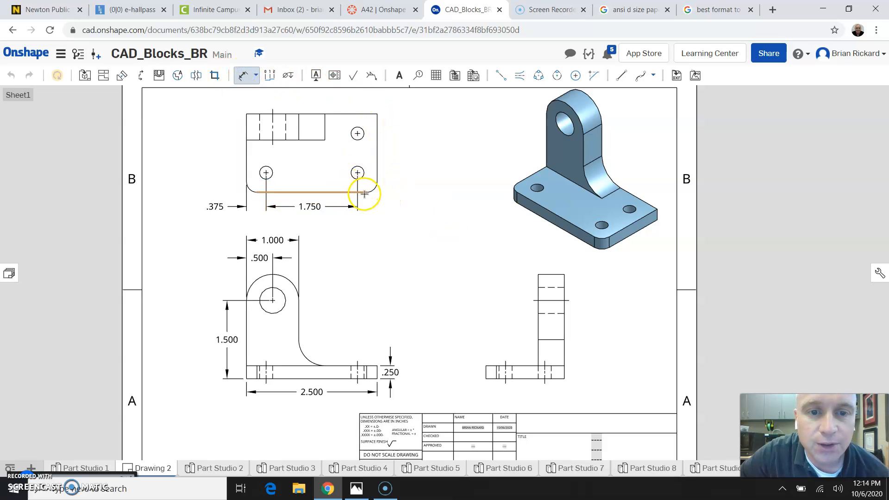
{"action": "left_click", "coordinate": [358, 173]}
{"action": "left_click", "coordinate": [391, 182]}
{"action": "left_click_drag", "start_coordinate": [390, 182], "coordinate": [388, 181]}
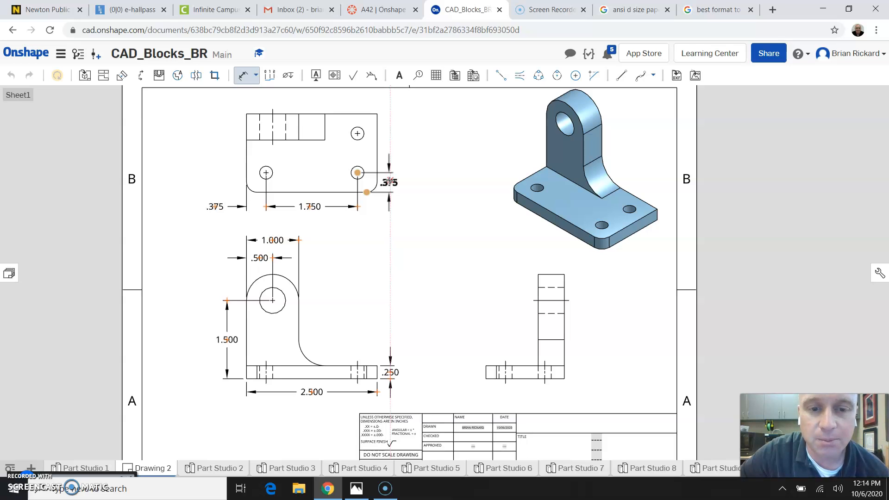
{"action": "left_click", "coordinate": [389, 181]}
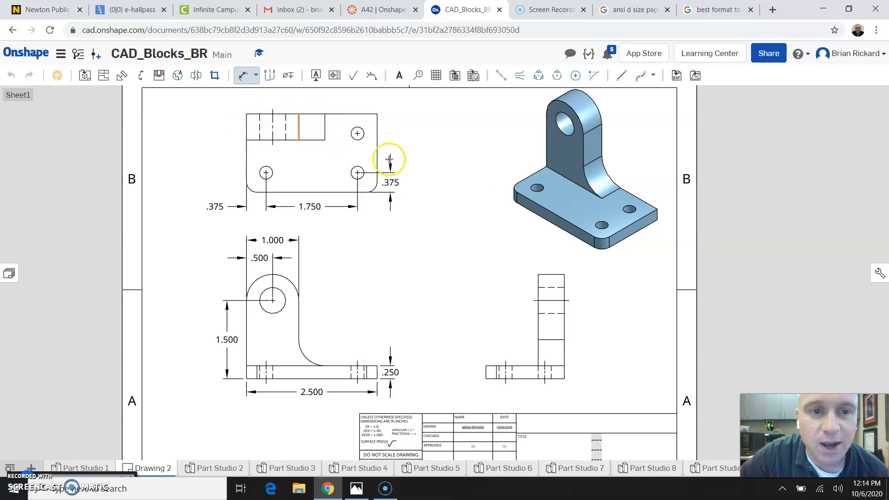
Dimension the upright's thickness across the top of the side view, aligning it with the front view's hole-offset dimension.
{"action": "left_click", "coordinate": [390, 180]}
{"action": "key", "text": "d"}
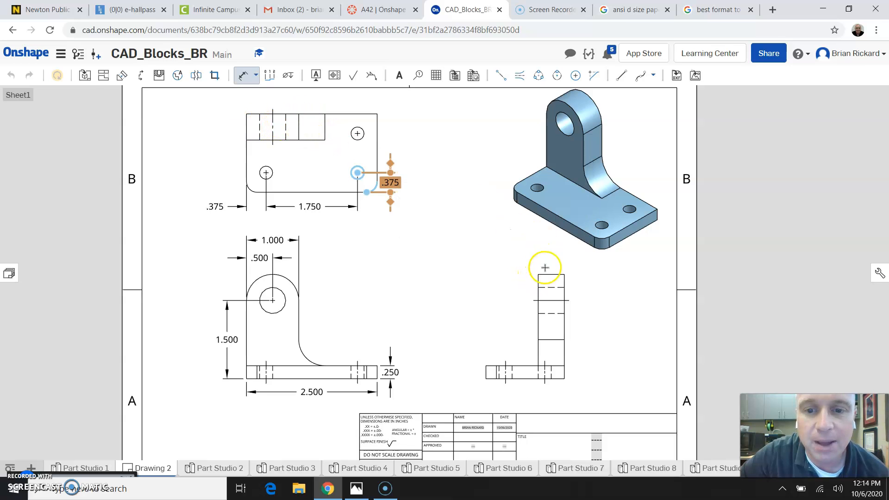
{"action": "left_click", "coordinate": [538, 275]}
{"action": "left_click", "coordinate": [564, 274]}
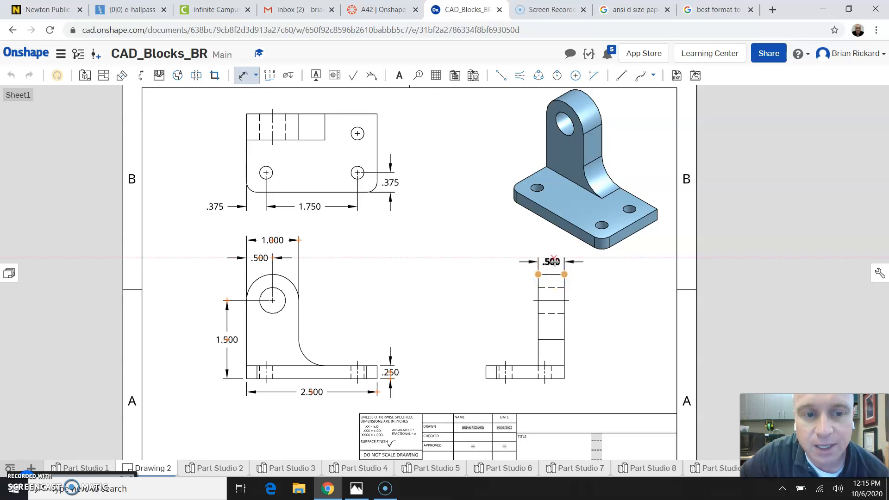
{"action": "left_click", "coordinate": [554, 260]}
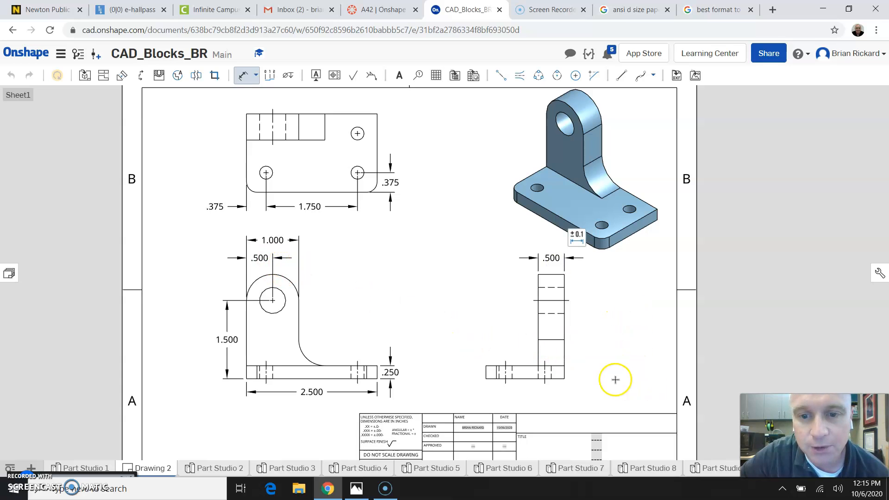
Dimension the vertical distance from the top view's lower edge to the upper right hole's center, in line with the lower hole's dimension.
{"action": "left_click", "coordinate": [492, 376]}
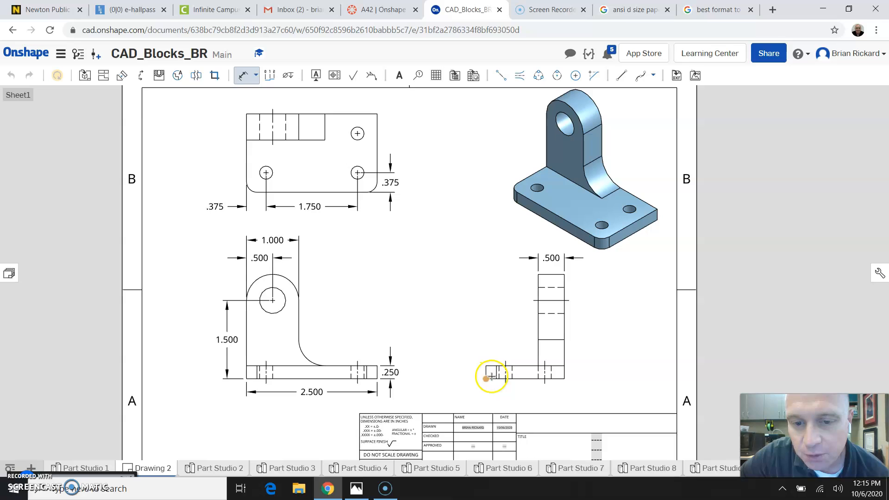
{"action": "left_click", "coordinate": [541, 370]}
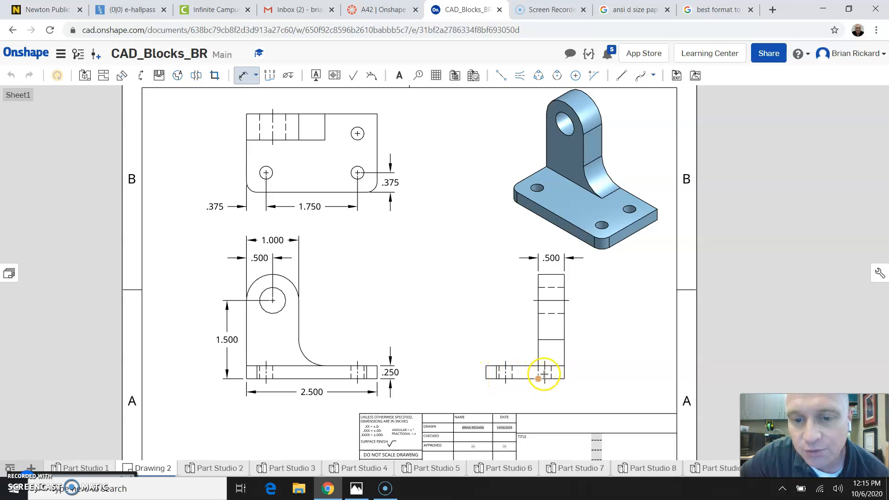
{"action": "left_click", "coordinate": [243, 75]}
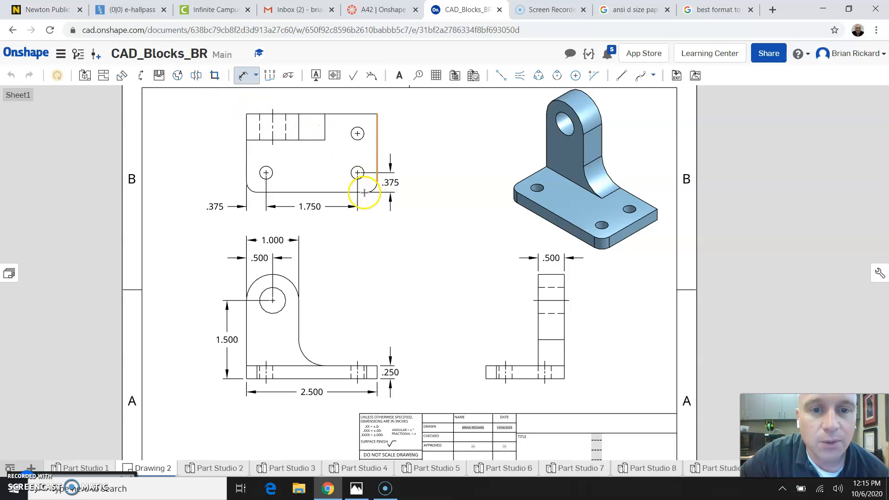
{"action": "left_click", "coordinate": [357, 134]}
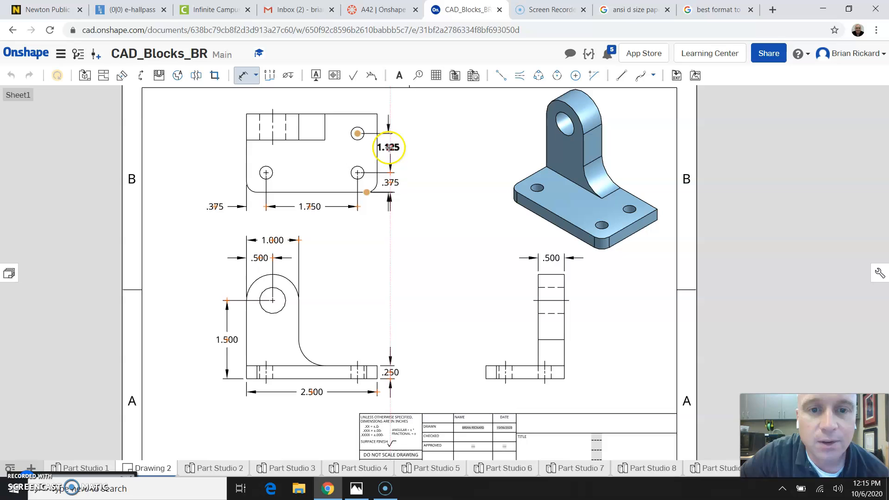
{"action": "left_click", "coordinate": [392, 148]}
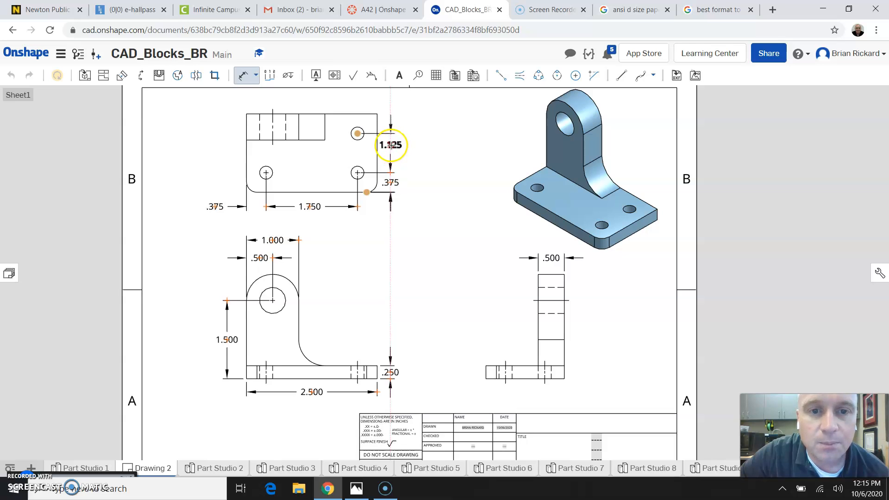
{"action": "left_click", "coordinate": [391, 146]}
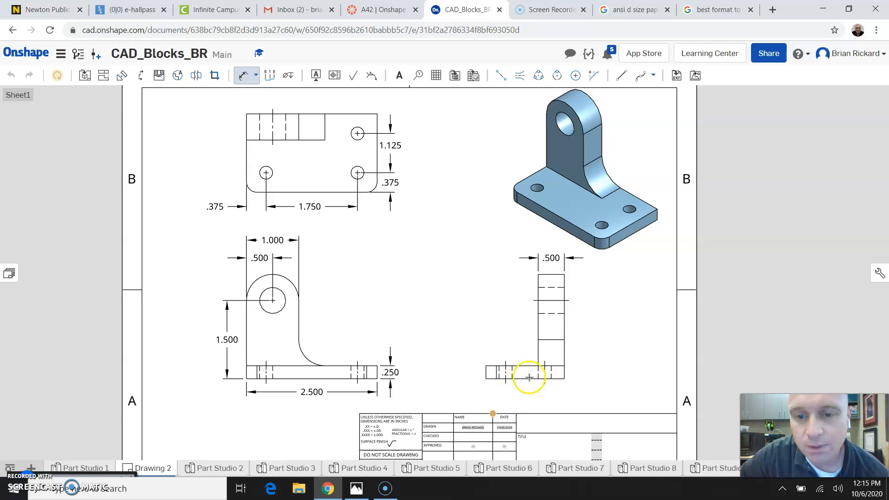
Dimension the base's overall depth in the top view, placing it outside the vertical hole dimensions.
{"action": "left_click", "coordinate": [366, 192]}
{"action": "left_click", "coordinate": [377, 113]}
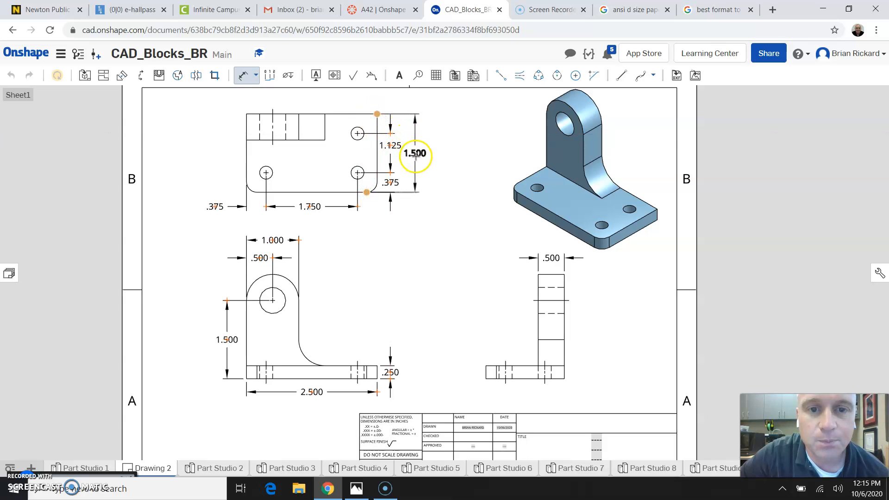
{"action": "left_click", "coordinate": [415, 157]}
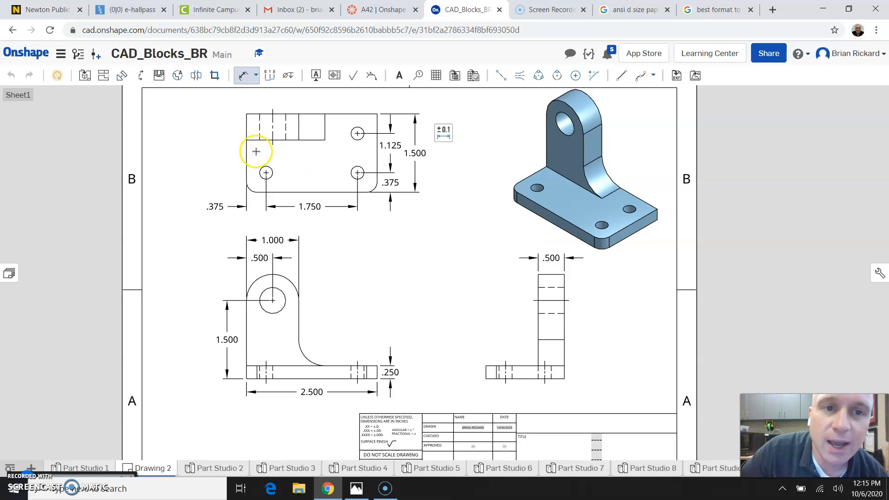
Add a hole callout to the top view's lower left hole, placed outside the view with the prefix 3X.
{"action": "left_click", "coordinate": [290, 77]}
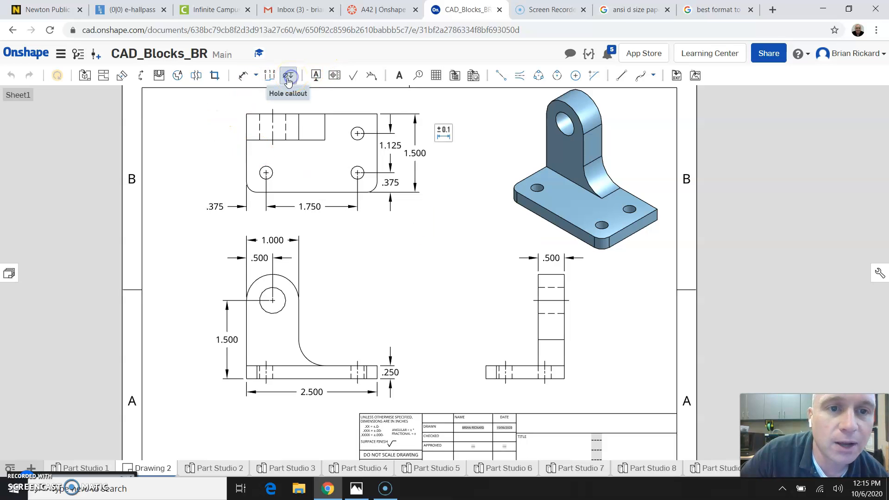
{"action": "left_click", "coordinate": [264, 167]}
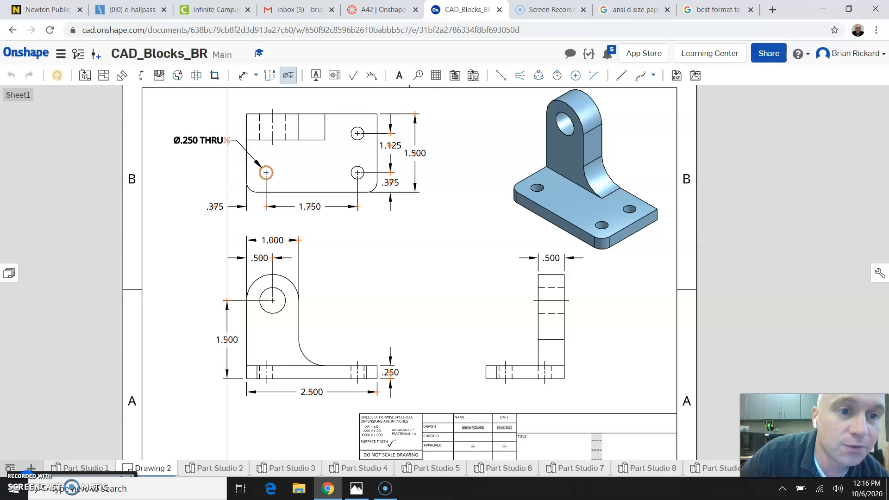
{"action": "left_click", "coordinate": [228, 140]}
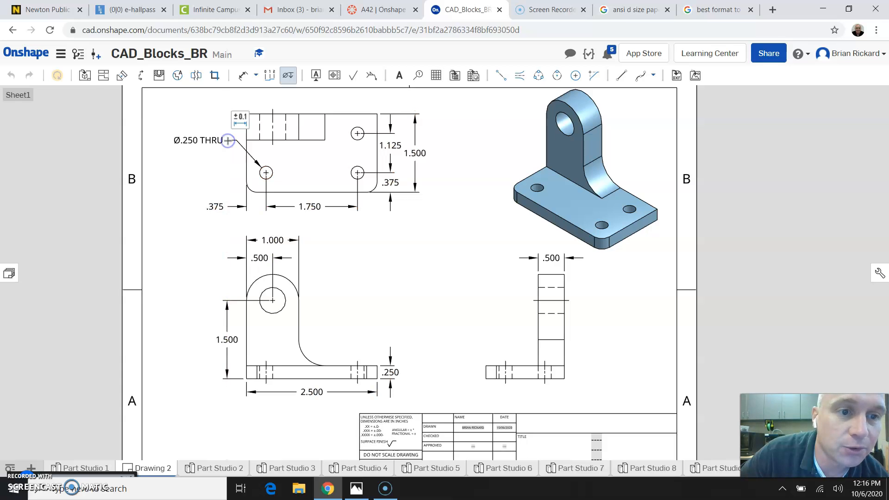
{"action": "double_click", "coordinate": [194, 141]}
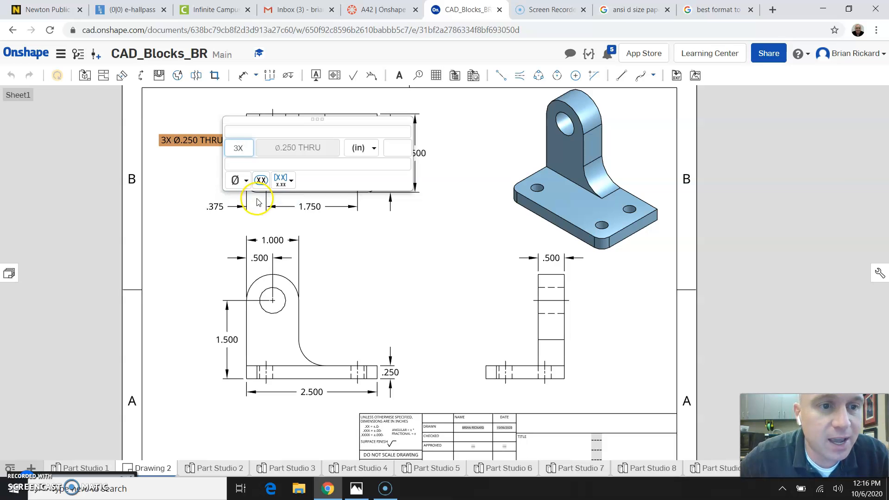
{"action": "left_click", "coordinate": [200, 179]}
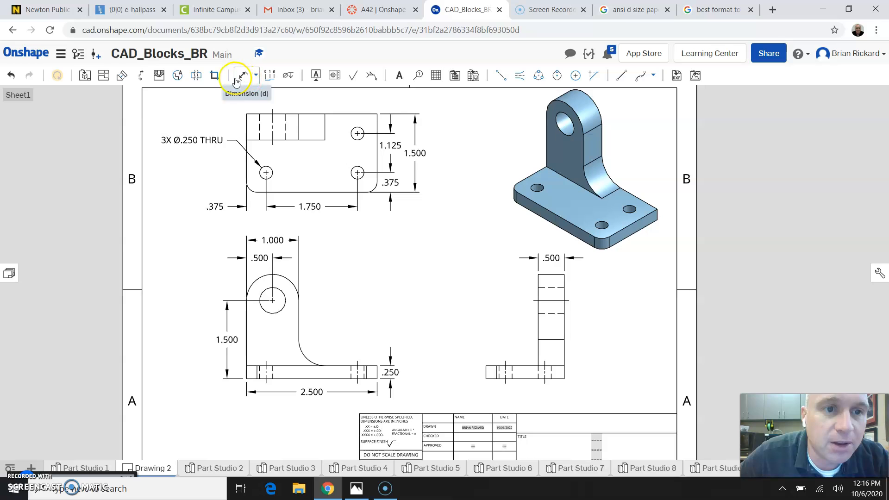
Add a hole callout to the large hole in the front view, placing its text to the right of the upright.
{"action": "left_click", "coordinate": [289, 77]}
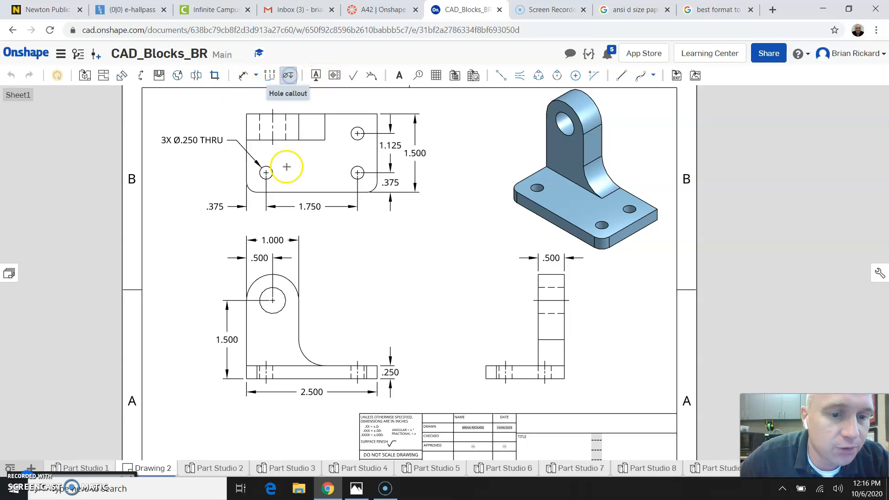
{"action": "left_click", "coordinate": [285, 306]}
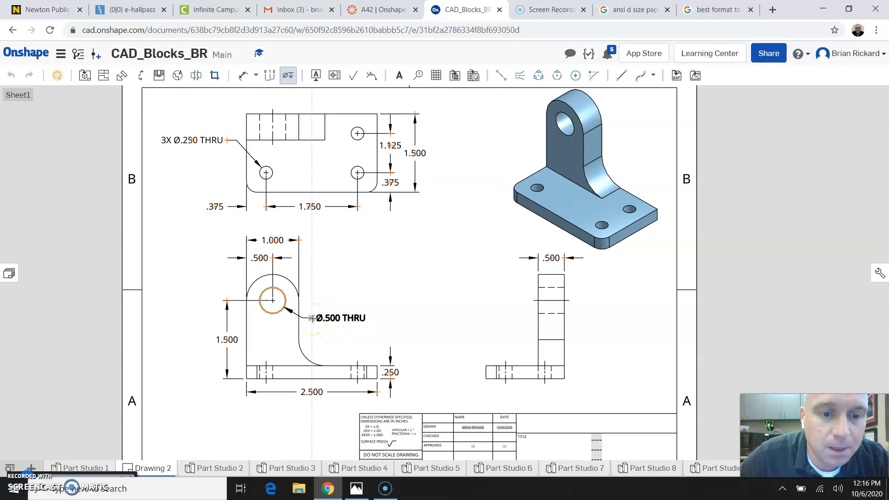
{"action": "left_click", "coordinate": [312, 318]}
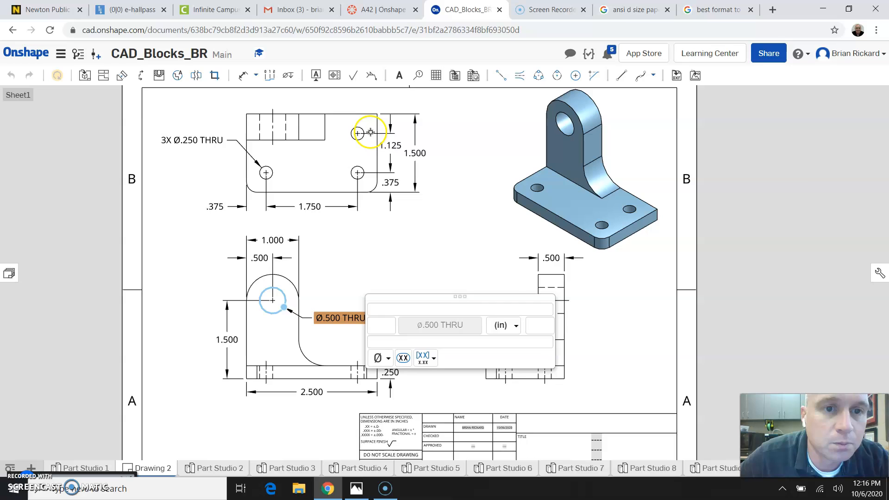
{"action": "left_click", "coordinate": [410, 222]}
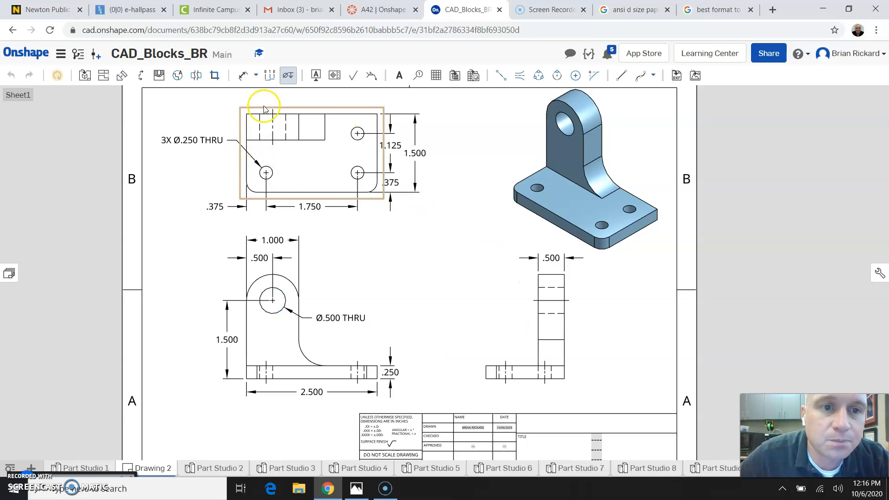
Dimension the radius of the top view's lower left corner and space its text below the small hole callout.
{"action": "left_click", "coordinate": [243, 77]}
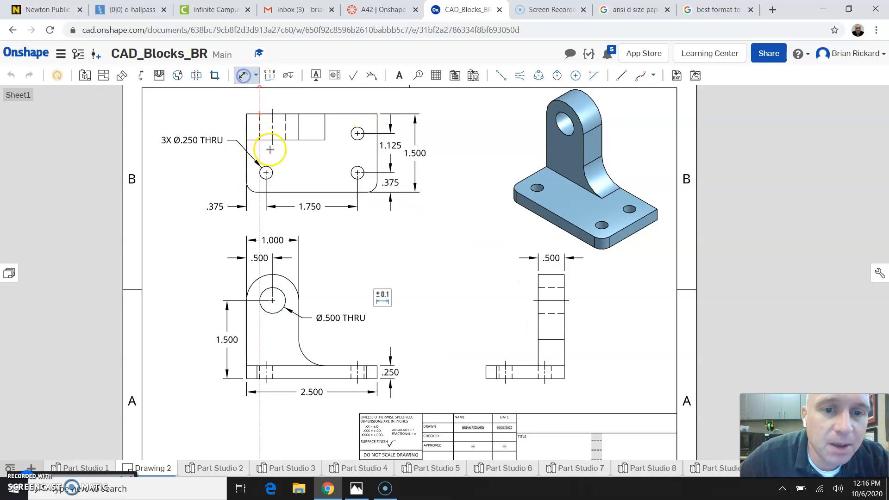
{"action": "left_click", "coordinate": [249, 190]}
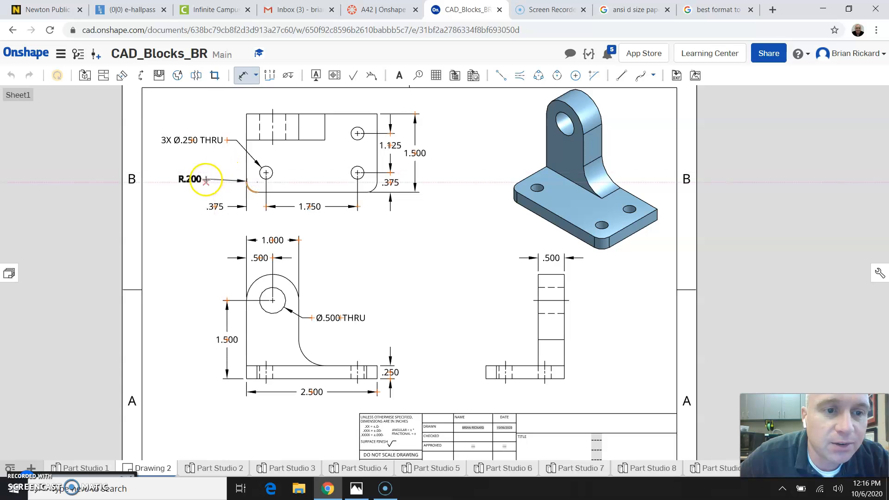
{"action": "left_click", "coordinate": [229, 158]}
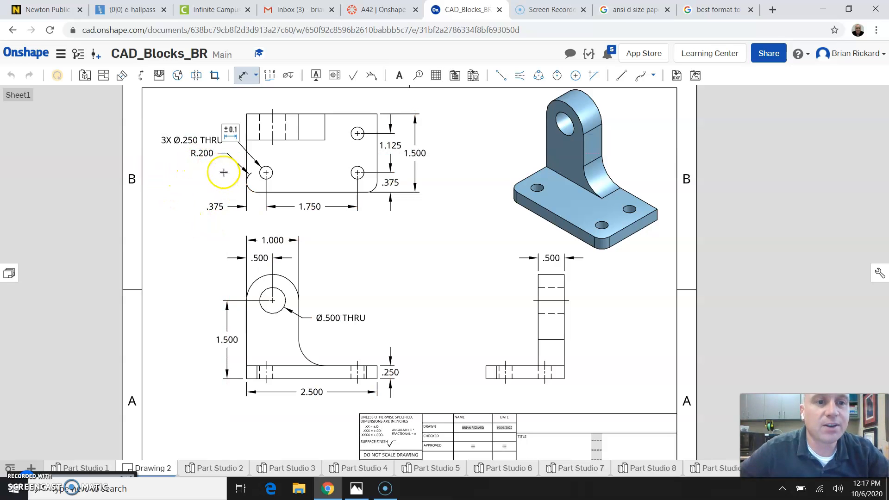
{"action": "key", "text": "Escape"}
{"action": "left_click", "coordinate": [214, 154]}
{"action": "left_click_drag", "start_coordinate": [213, 154], "coordinate": [216, 165]}
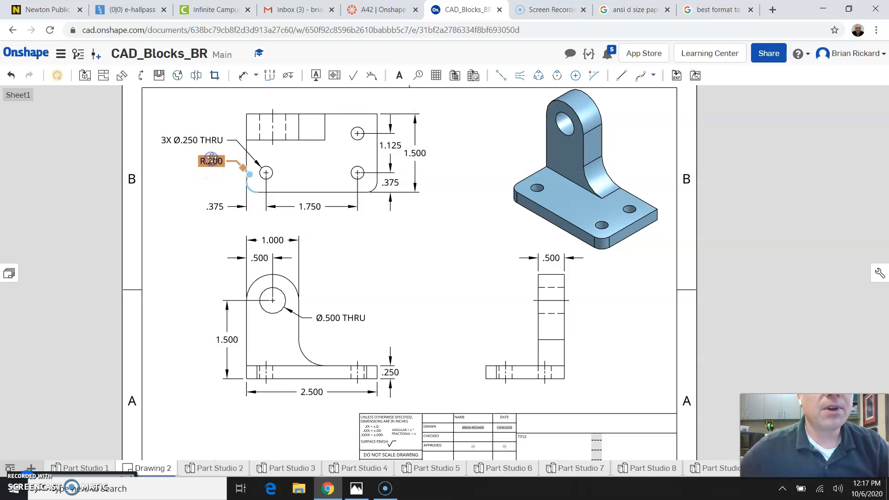
Add the prefix 2X before the R of the corner radius dimension in the top view.
{"action": "double_click", "coordinate": [210, 162]}
{"action": "left_click", "coordinate": [239, 167]}
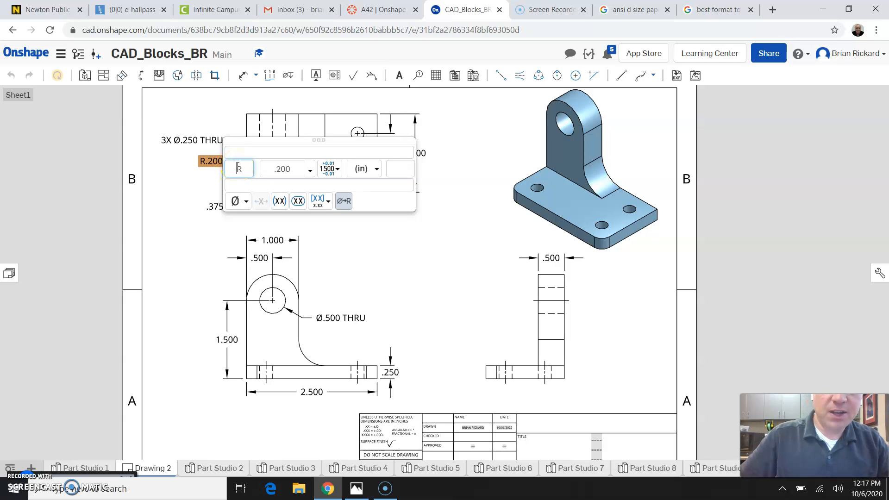
{"action": "type", "text": "2X"}
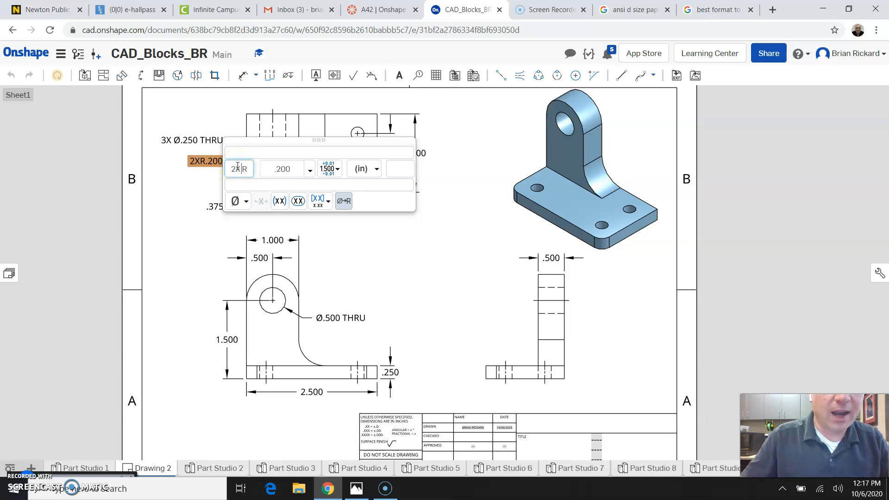
{"action": "left_click", "coordinate": [473, 227]}
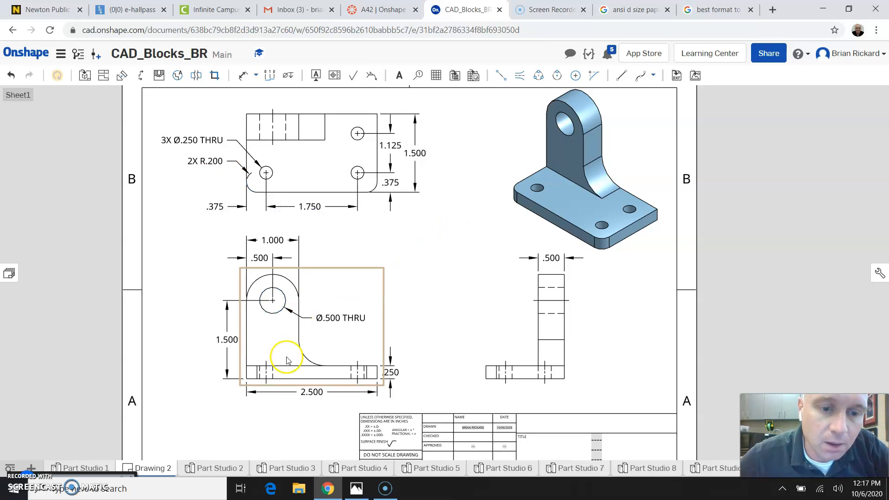
Dimension the radius of the concave fillet between upright and base in the front view, placing it below the large hole callout.
{"action": "left_click", "coordinate": [239, 77]}
{"action": "left_click", "coordinate": [308, 354]}
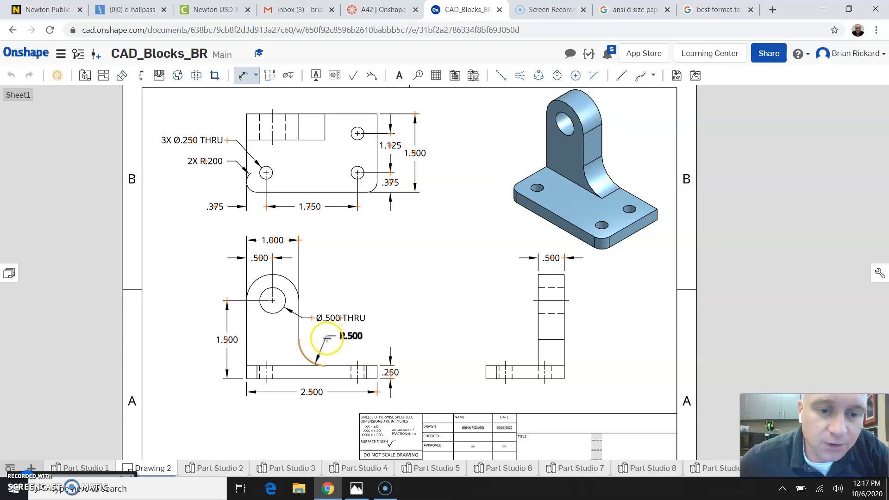
{"action": "scroll", "coordinate": [325, 337], "scroll_direction": "up", "scroll_amount": 5}
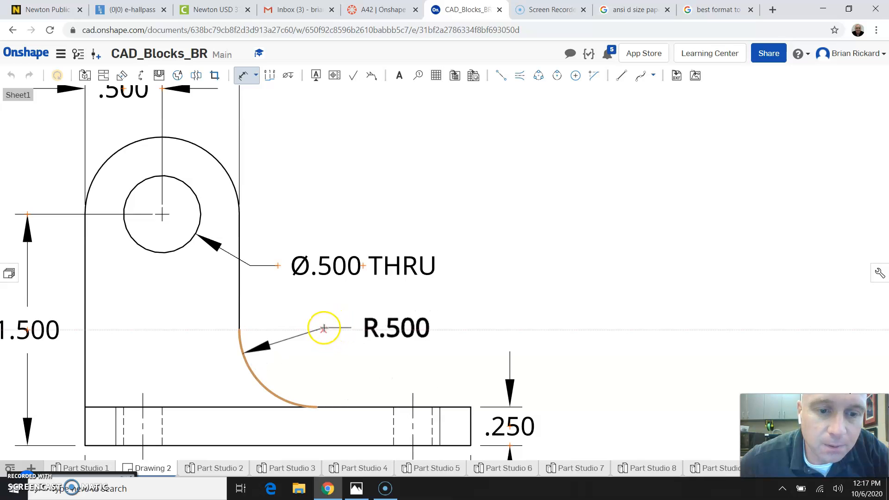
{"action": "left_click", "coordinate": [329, 328]}
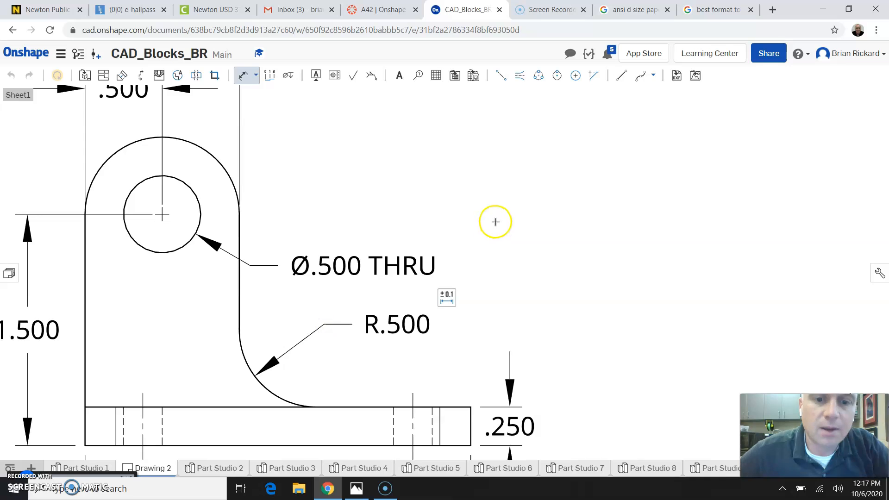
{"action": "scroll", "coordinate": [494, 220], "scroll_direction": "down", "scroll_amount": 3}
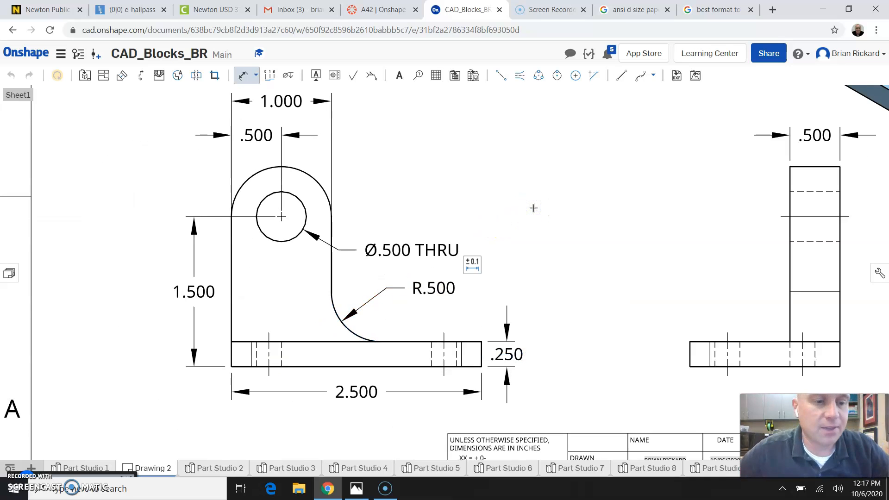
{"action": "key", "text": "f"}
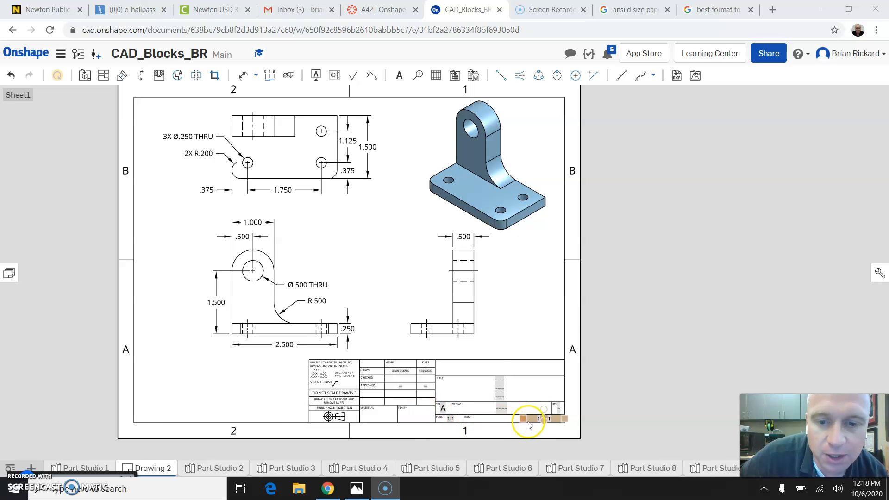
Replace the placeholder in the first title line of the title block with CAD Blocks.
{"action": "scroll", "coordinate": [537, 434], "scroll_direction": "up", "scroll_amount": 2}
{"action": "scroll", "coordinate": [423, 427], "scroll_direction": "down", "scroll_amount": 2}
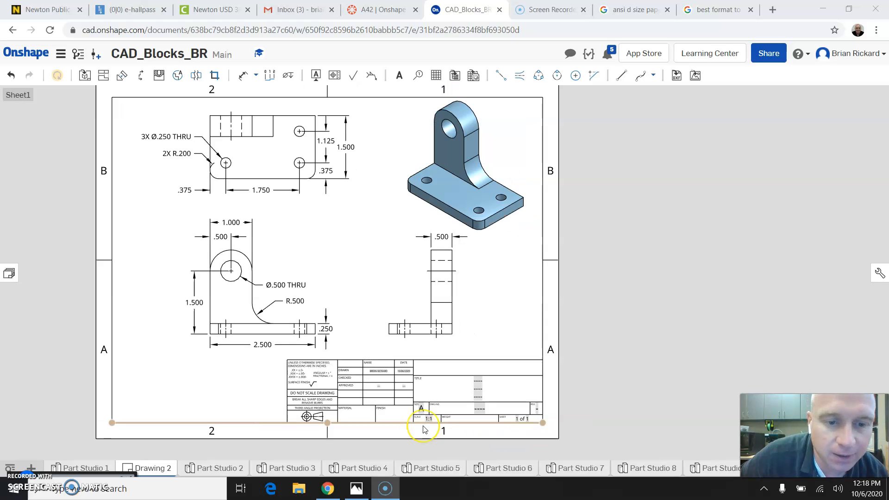
{"action": "scroll", "coordinate": [423, 417], "scroll_direction": "up", "scroll_amount": 2}
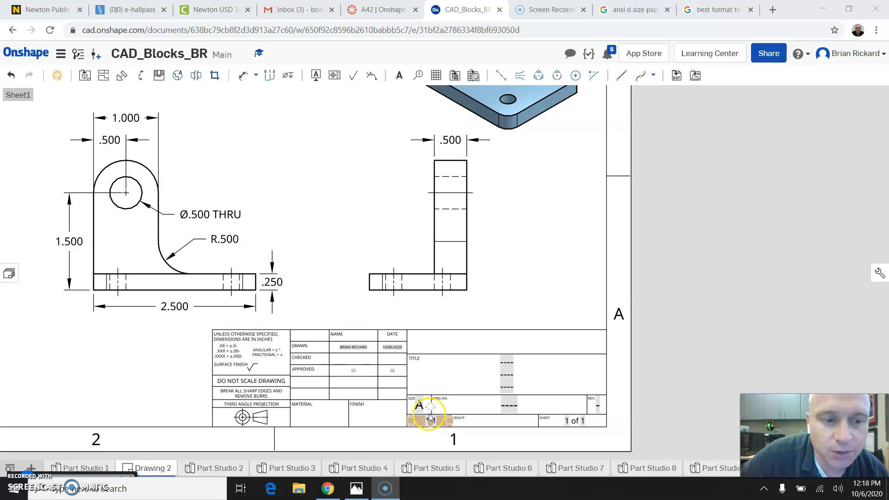
{"action": "scroll", "coordinate": [541, 426], "scroll_direction": "up", "scroll_amount": 2}
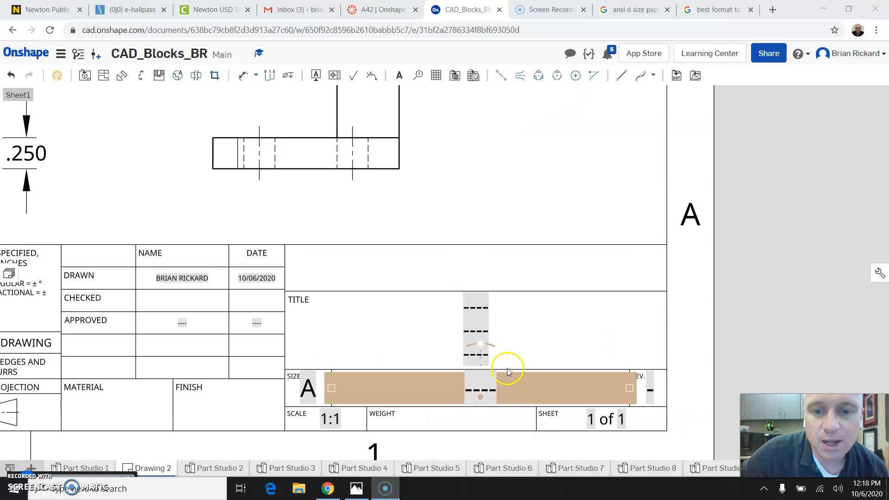
{"action": "left_click", "coordinate": [483, 302]}
{"action": "double_click", "coordinate": [483, 304]}
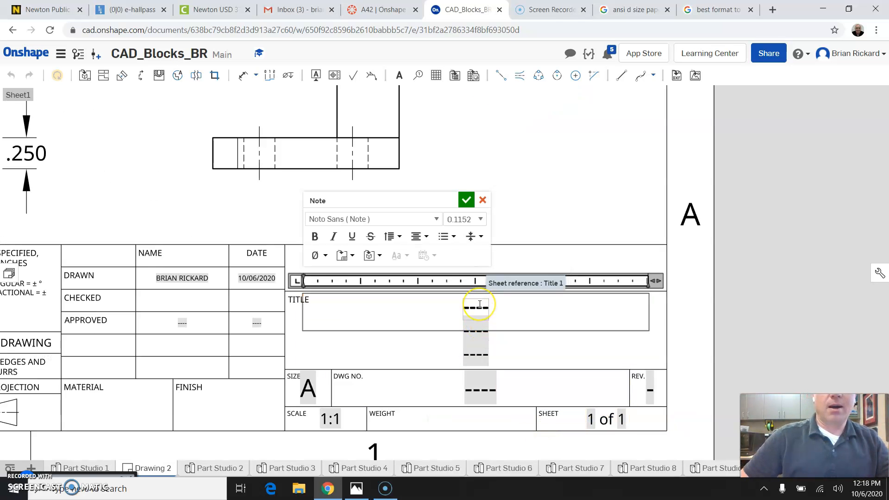
{"action": "key", "text": "BackSpace"}
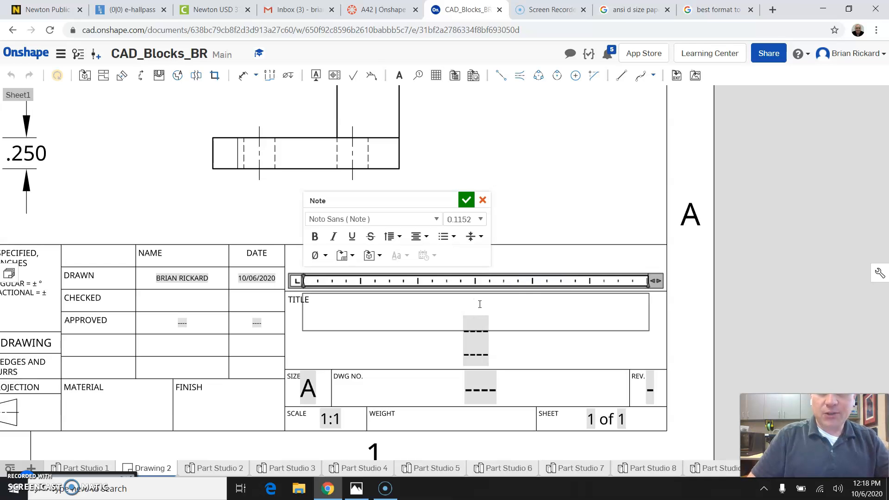
{"action": "type", "text": "CAD"}
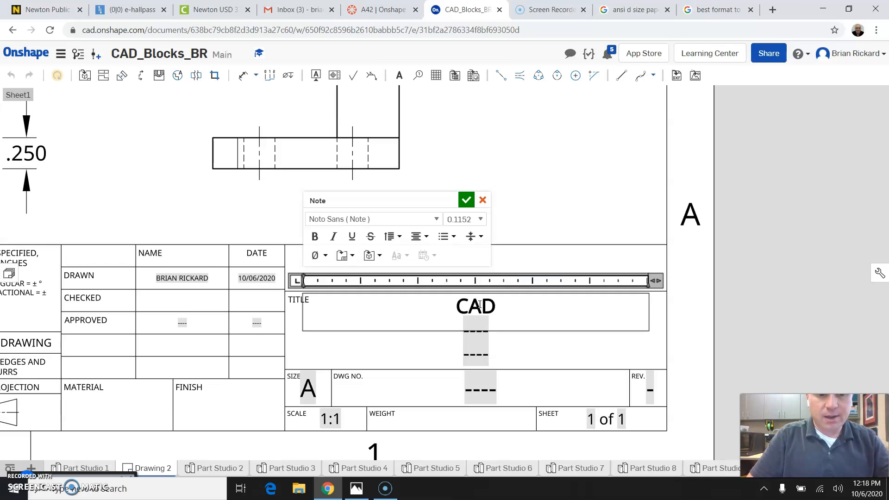
{"action": "type", "text": " Blco"}
{"action": "key", "text": "BackSpace"}
{"action": "key", "text": "BackSpace"}
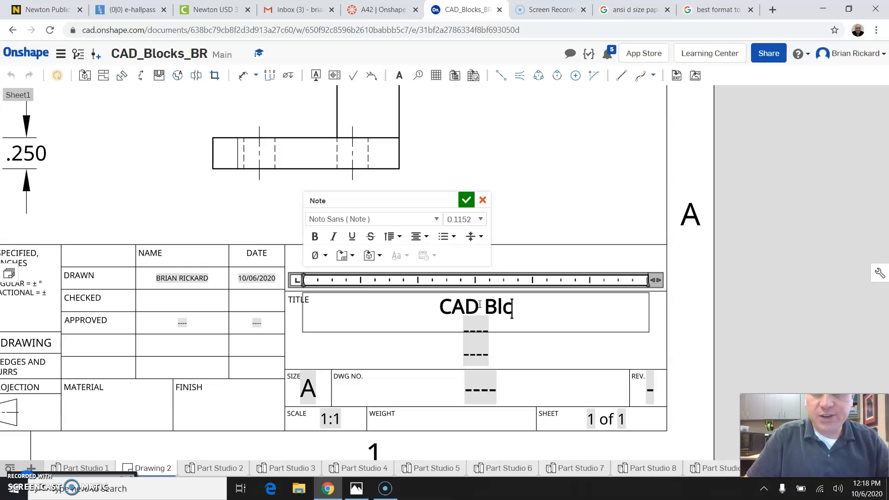
{"action": "type", "text": "o"}
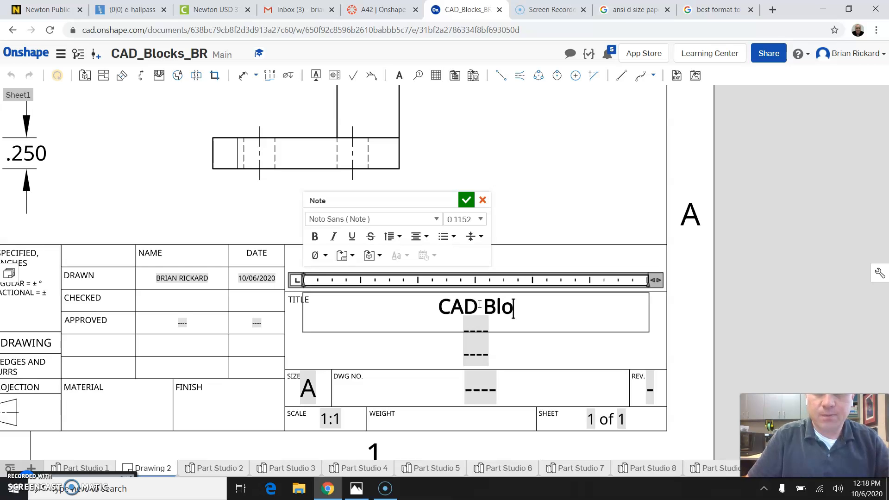
{"action": "type", "text": "cks"}
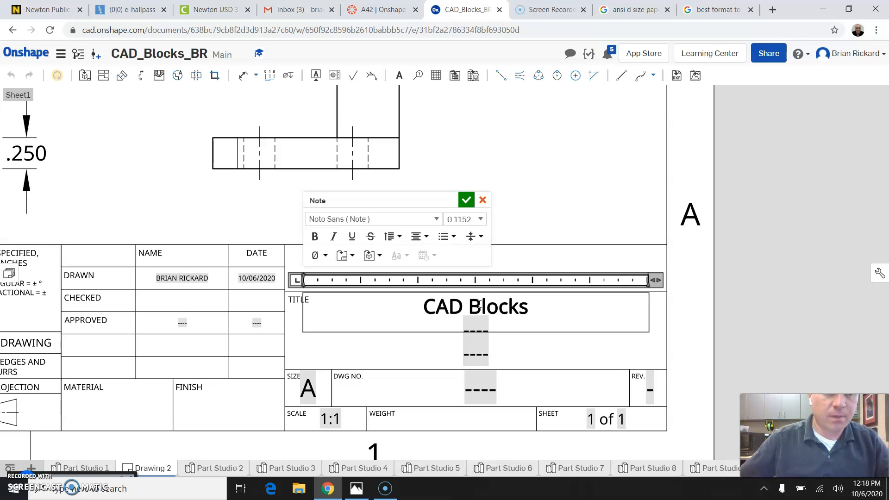
Replace the placeholder in the second title line of the title block with IED.
{"action": "left_click", "coordinate": [477, 352]}
{"action": "double_click", "coordinate": [485, 331]}
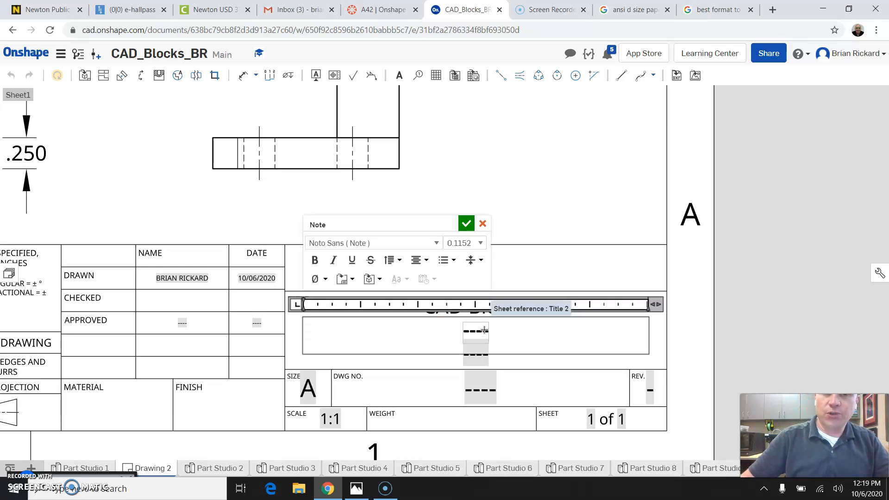
{"action": "key", "text": "BackSpace"}
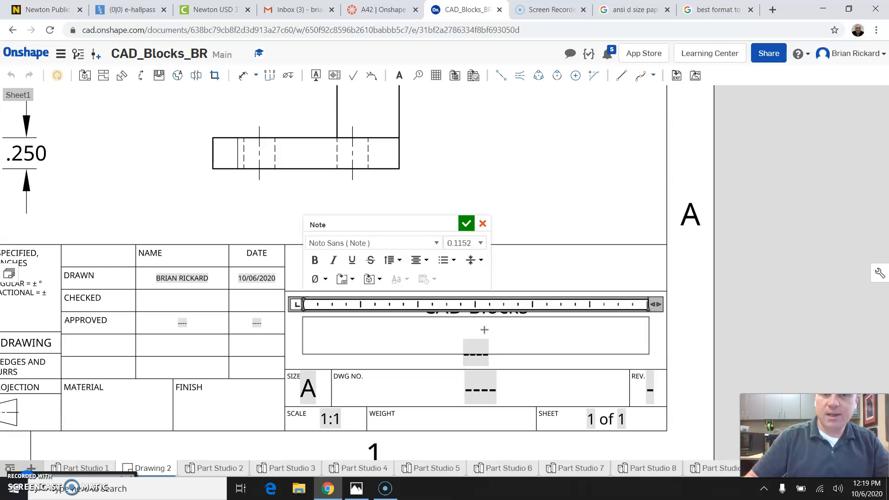
{"action": "type", "text": "IED"}
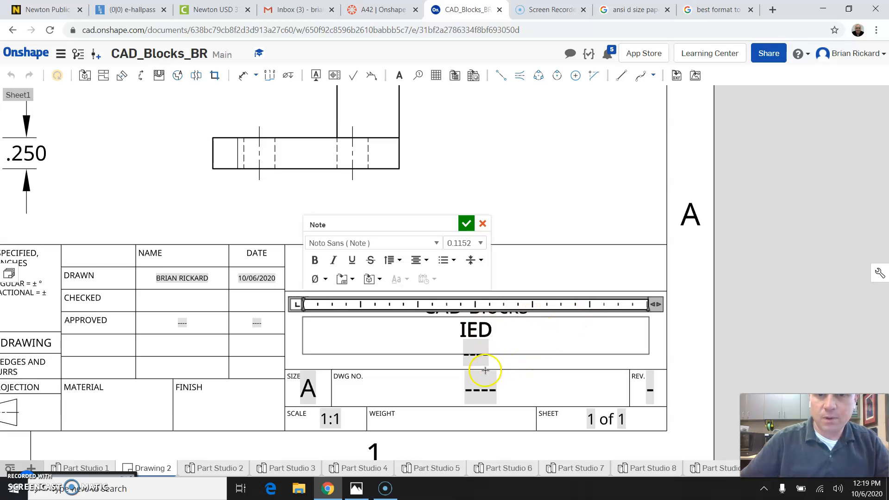
Replace the placeholder in the third title line of the title block with Newton High School.
{"action": "left_click", "coordinate": [477, 356]}
{"action": "double_click", "coordinate": [477, 355]}
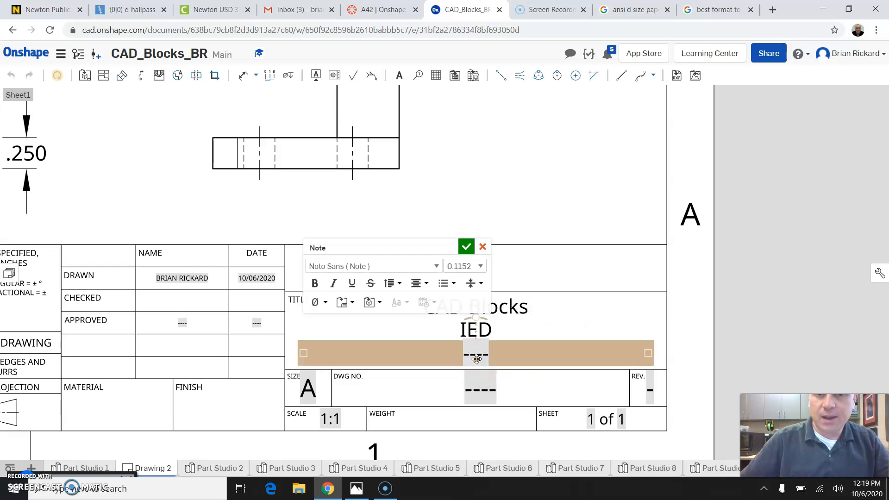
{"action": "key", "text": "BackSpace"}
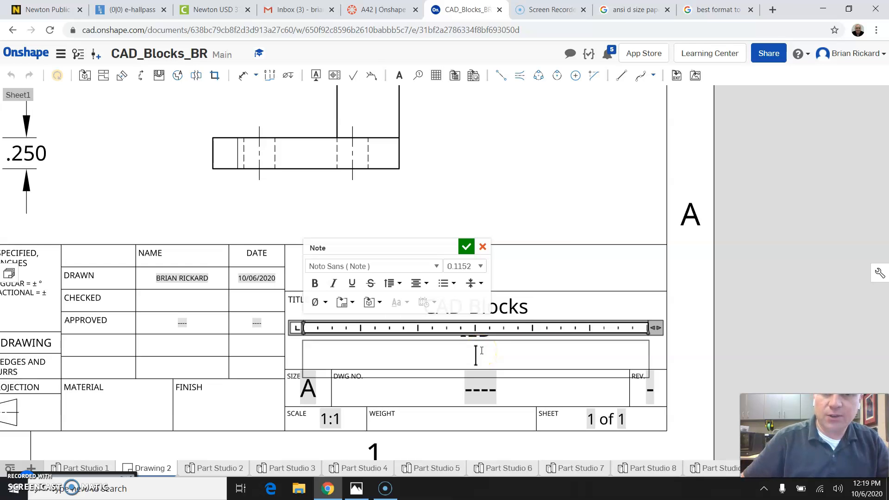
{"action": "type", "text": "NEwton Hg"}
{"action": "key", "text": "BackSpace"}
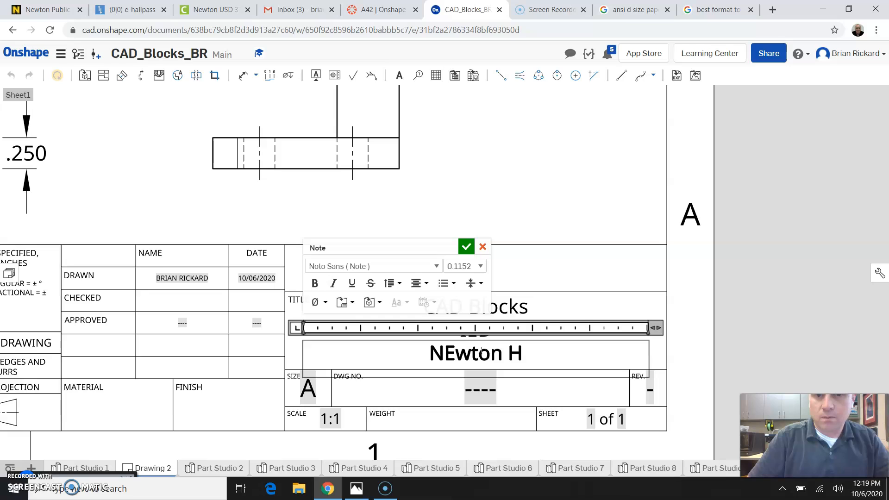
{"action": "key", "text": "BackSpace"}
{"action": "key", "text": "BackSpace"}
{"action": "key", "text": "BackSpace"}
{"action": "key", "text": "BackSpace"}
{"action": "key", "text": "BackSpace"}
{"action": "key", "text": "BackSpace"}
{"action": "key", "text": "BackSpace"}
{"action": "type", "text": "ewton"}
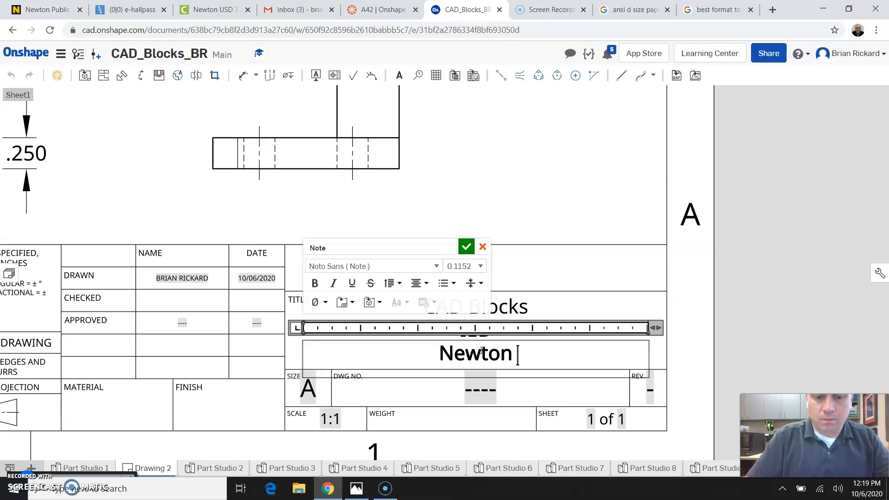
{"action": "type", "text": " hi"}
{"action": "key", "text": "BackSpace"}
{"action": "key", "text": "BackSpace"}
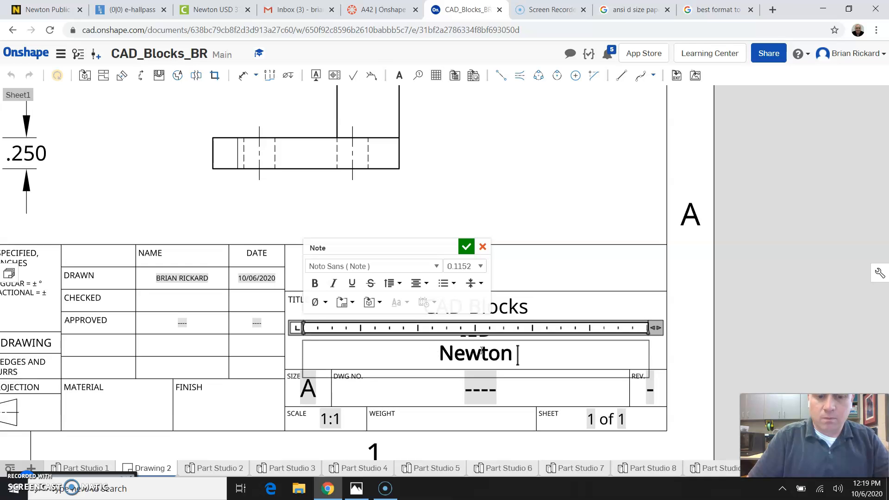
{"action": "type", "text": "High Sc"}
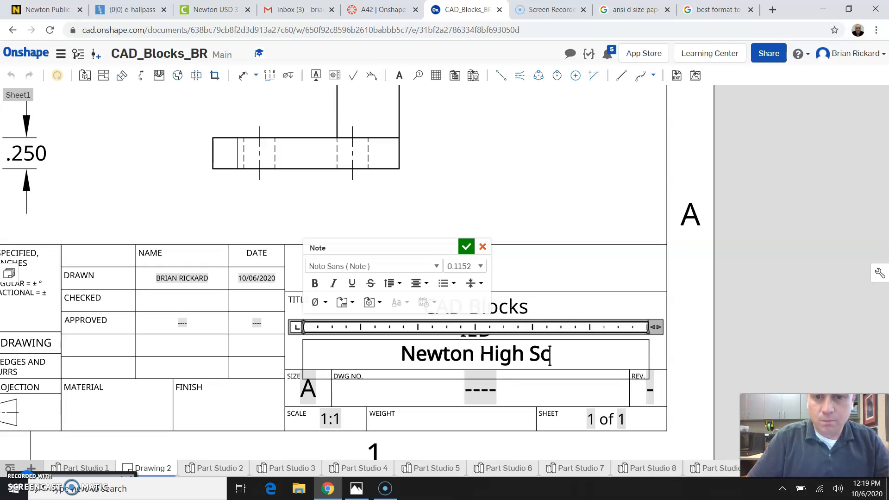
{"action": "type", "text": "hool"}
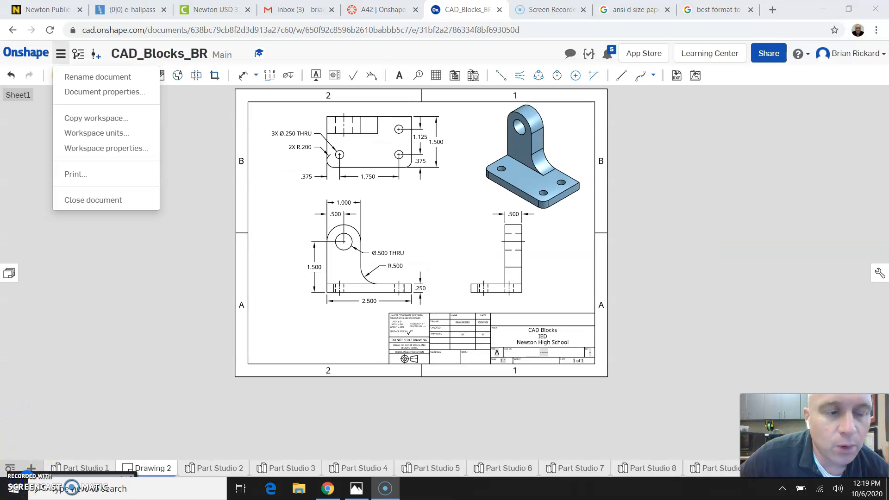
Show the drawing's sheet list and add a second sheet to the drawing.
{"action": "left_click", "coordinate": [9, 274]}
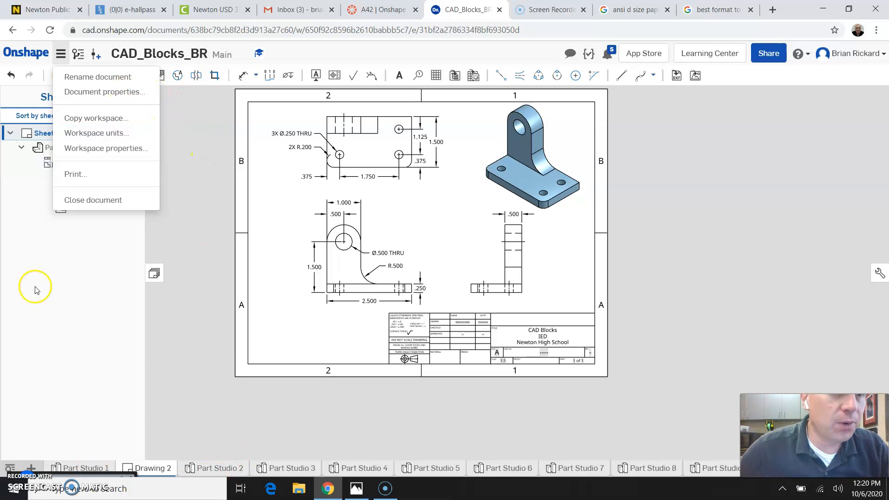
{"action": "left_click", "coordinate": [21, 483]}
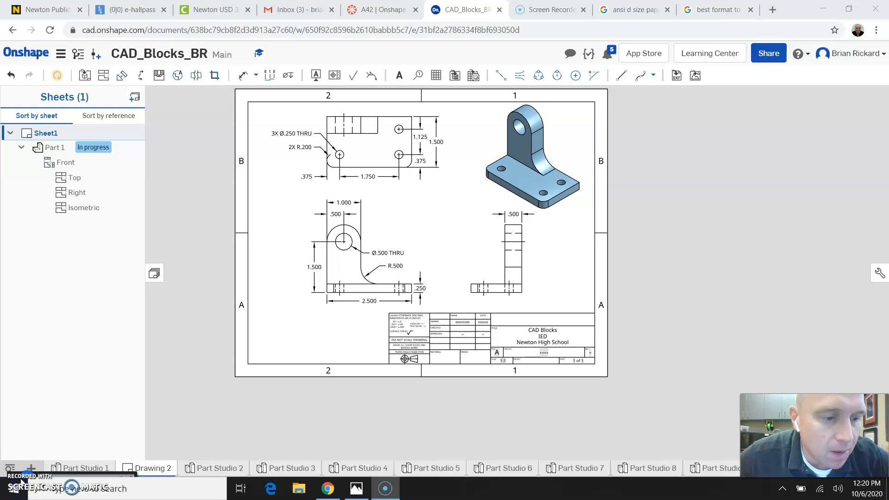
{"action": "left_click", "coordinate": [136, 96]}
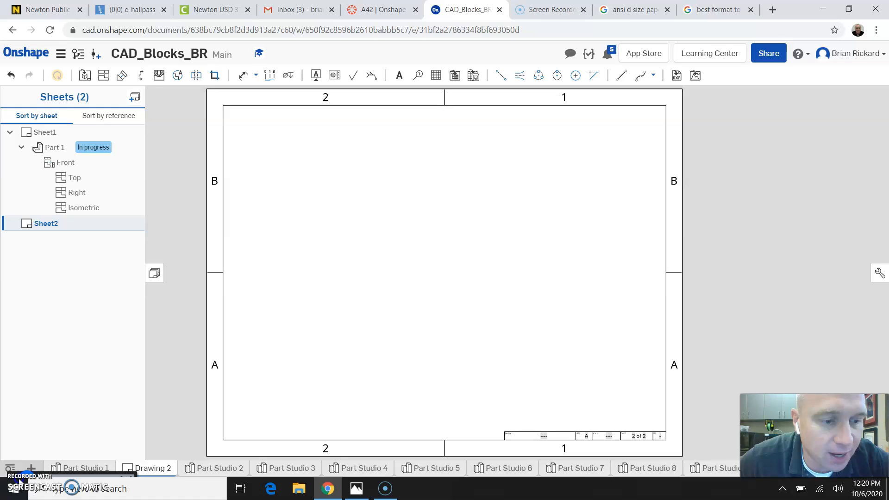
{"action": "left_click", "coordinate": [19, 481]}
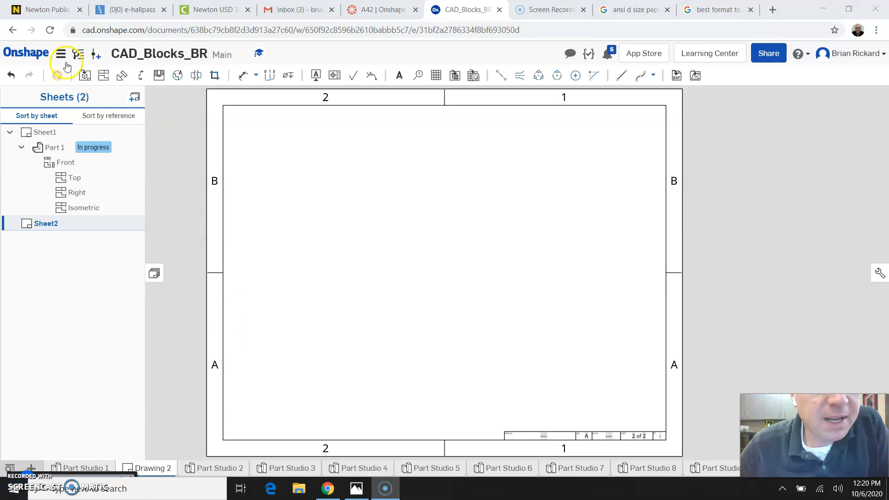
Return to Sheet1 and open the drawing's print version to check its first page.
{"action": "left_click", "coordinate": [44, 133]}
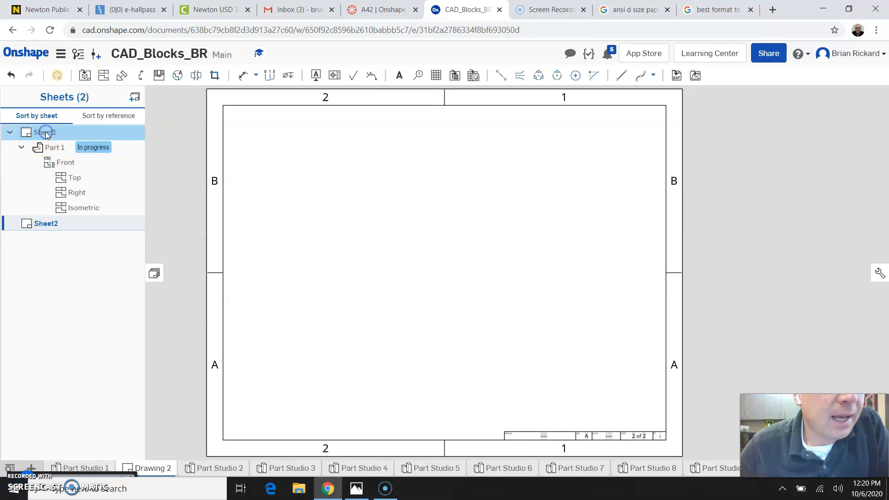
{"action": "left_click", "coordinate": [61, 54]}
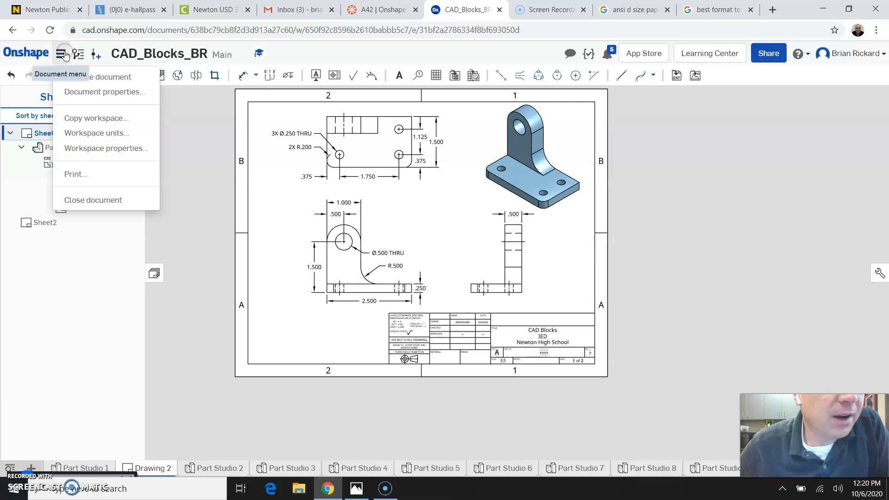
{"action": "left_click", "coordinate": [94, 177]}
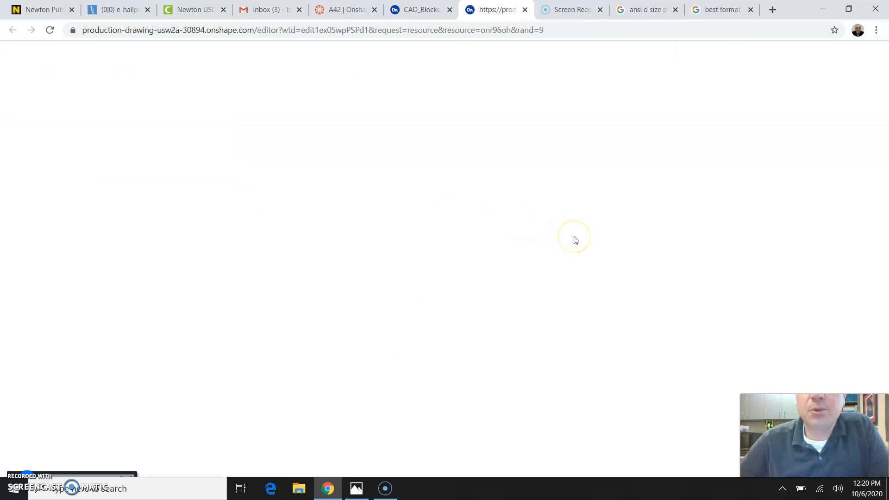
{"action": "scroll", "coordinate": [662, 250], "scroll_direction": "down", "scroll_amount": 5}
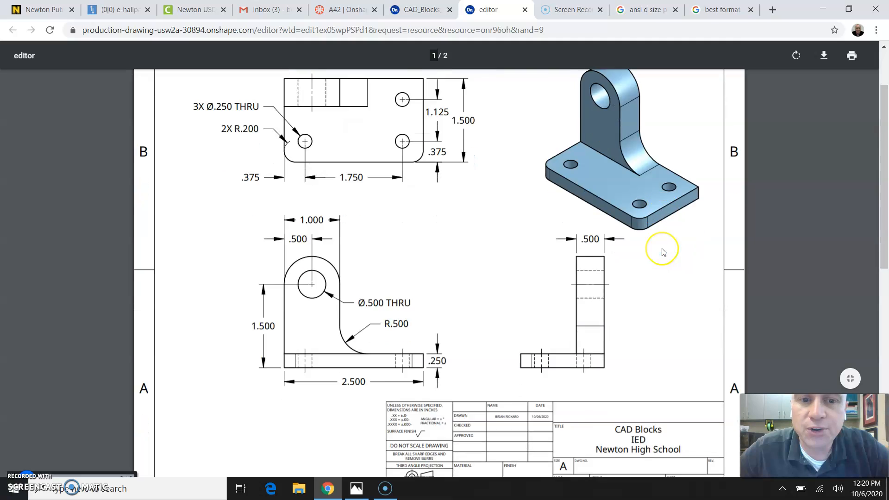
{"action": "scroll", "coordinate": [662, 251], "scroll_direction": "up", "scroll_amount": 5}
{"action": "scroll", "coordinate": [662, 250], "scroll_direction": "down", "scroll_amount": 1}
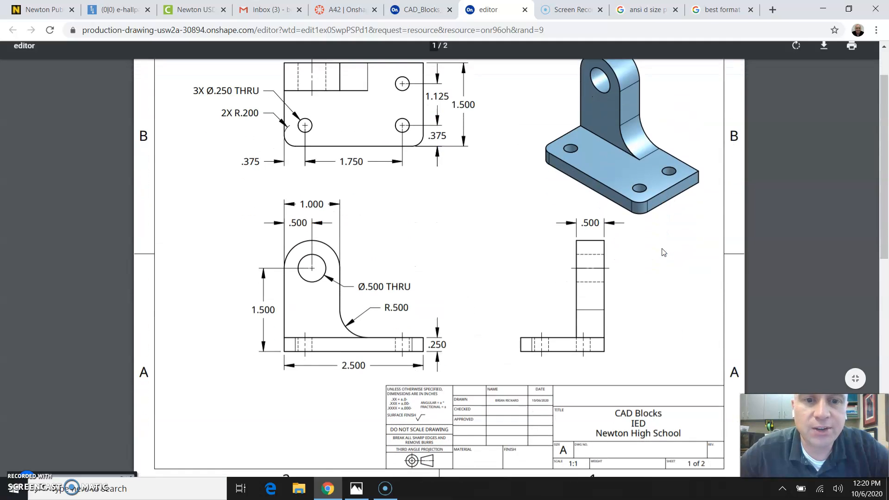